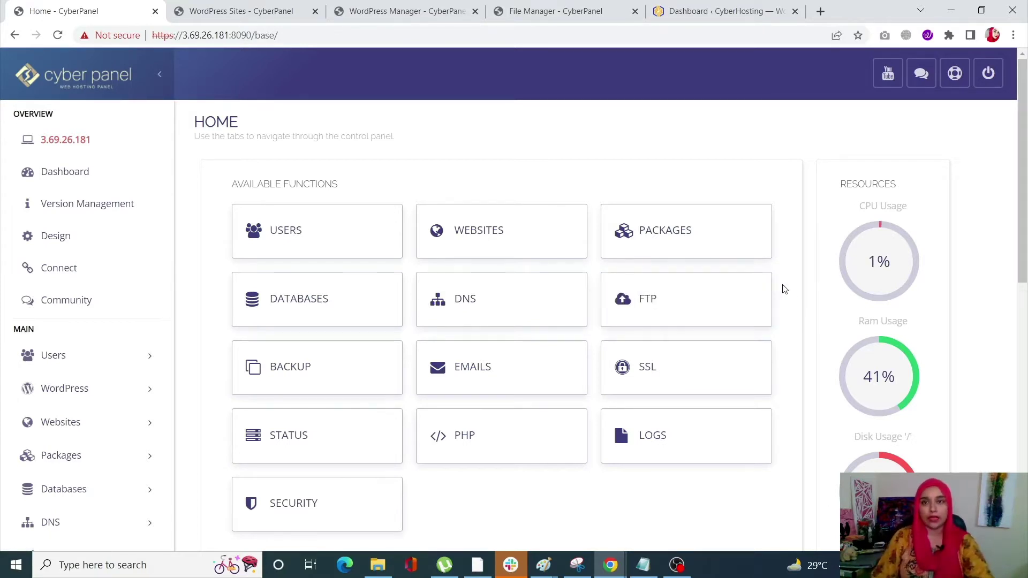
# - Open the STAGING site from List WordPress and browse its files in File Manager
pyautogui.click(103, 394)
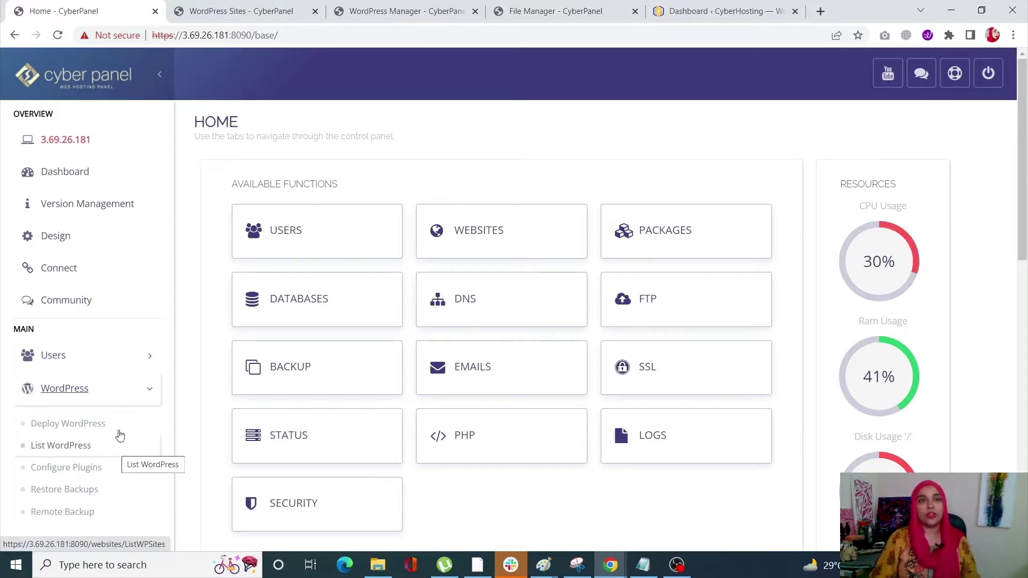
pyautogui.click(266, 15)
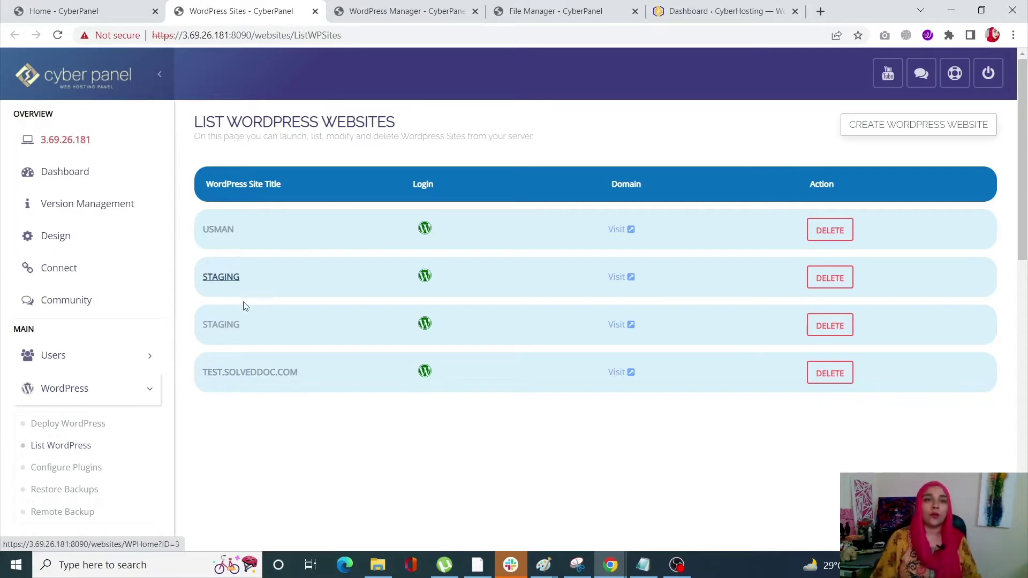
pyautogui.click(398, 6)
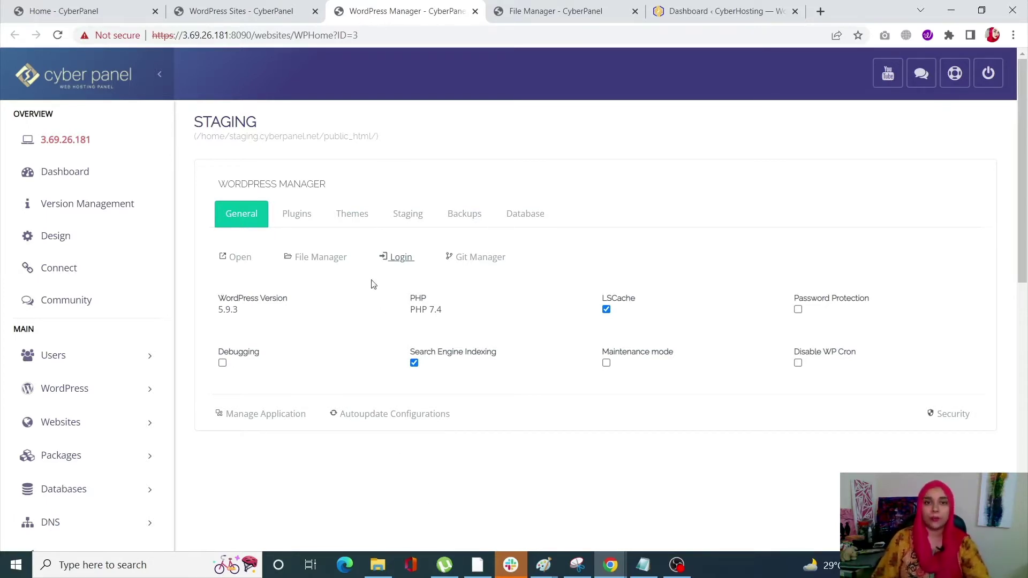
pyautogui.click(326, 263)
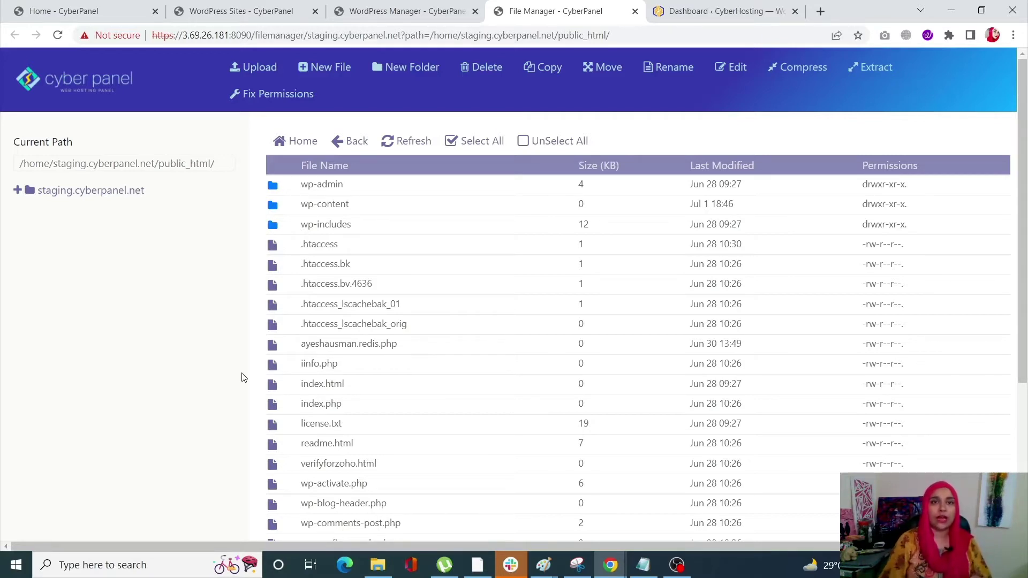
# - Open the staging site's .htaccess from public_html in the CodeMirror editor
pyautogui.click(346, 247)
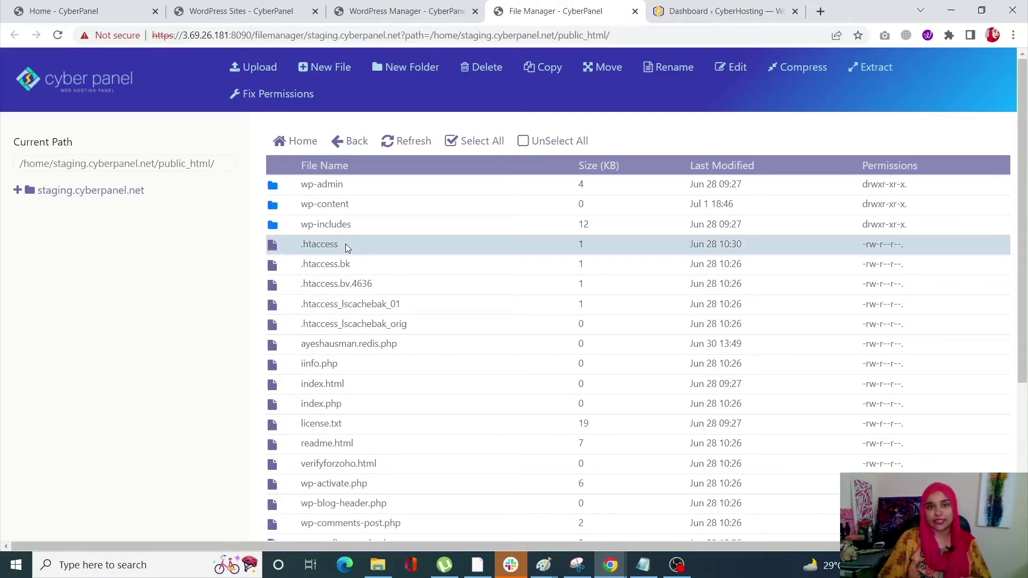
pyautogui.rightClick(346, 247)
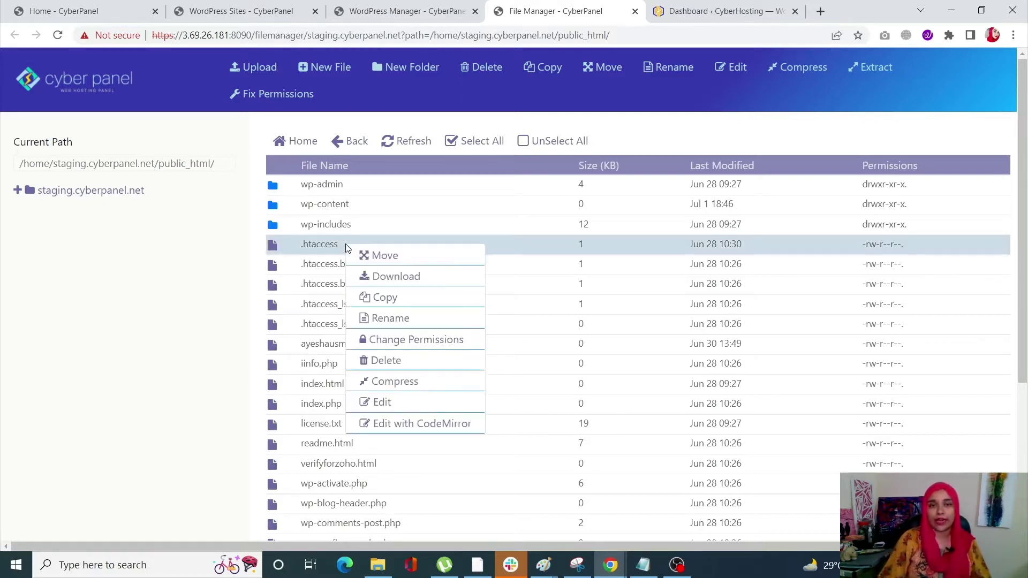
pyautogui.click(416, 424)
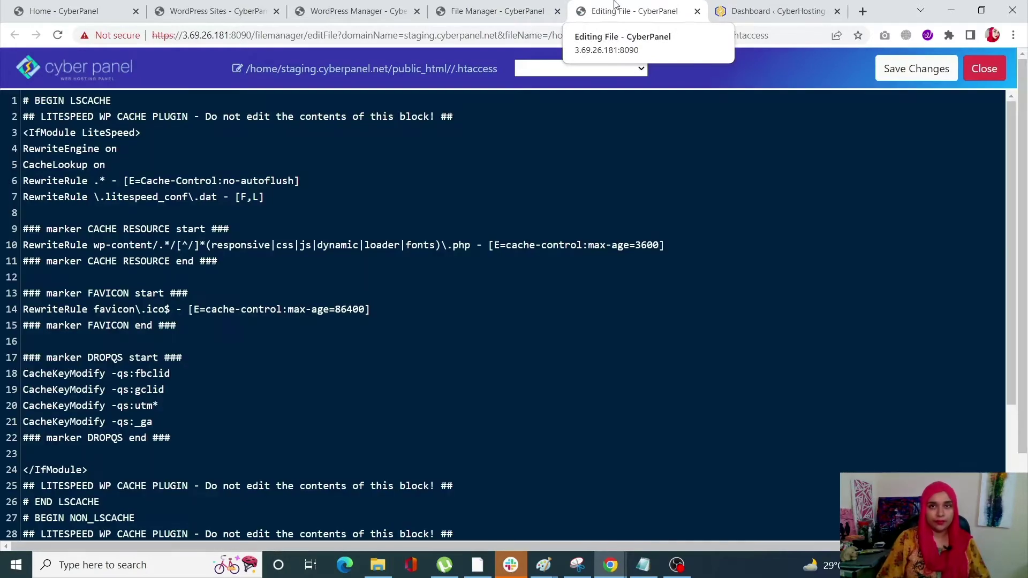
# - Add blank lines after the closing </IfModule> in .htaccess, then bring up the Notepad caching rules
pyautogui.scroll(-6, 254, 387)
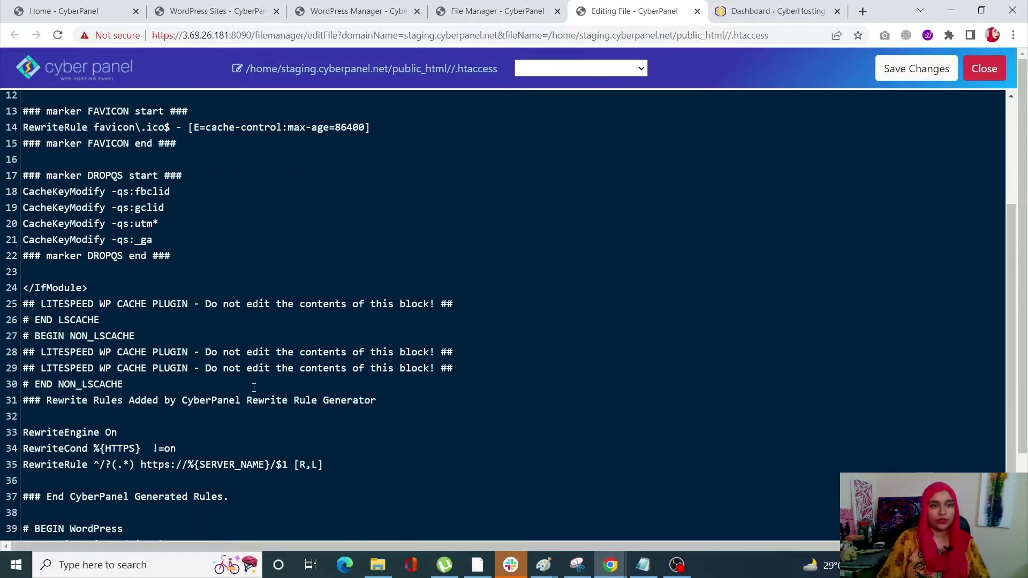
pyautogui.scroll(-1, 253, 387)
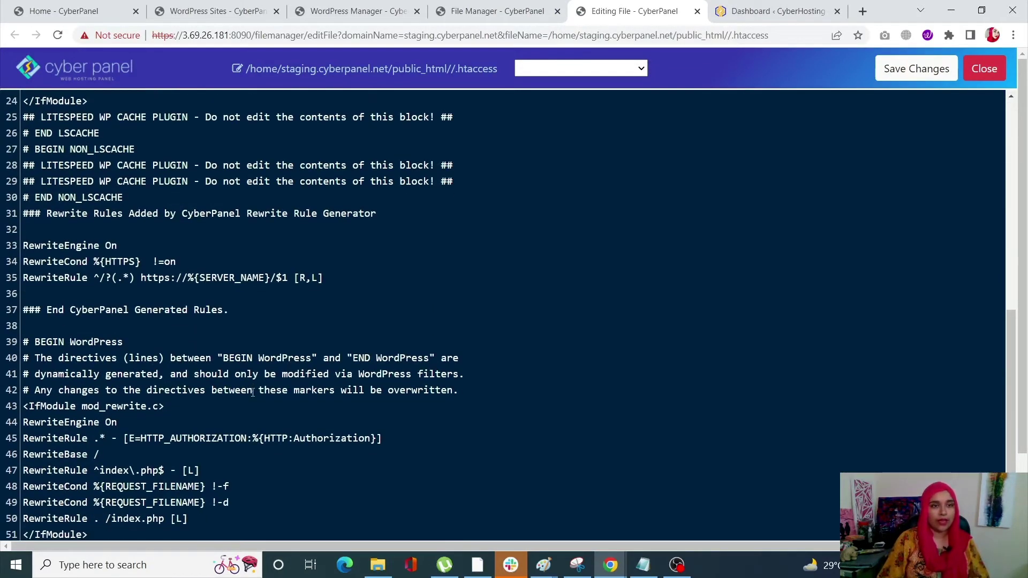
pyautogui.scroll(5, 231, 479)
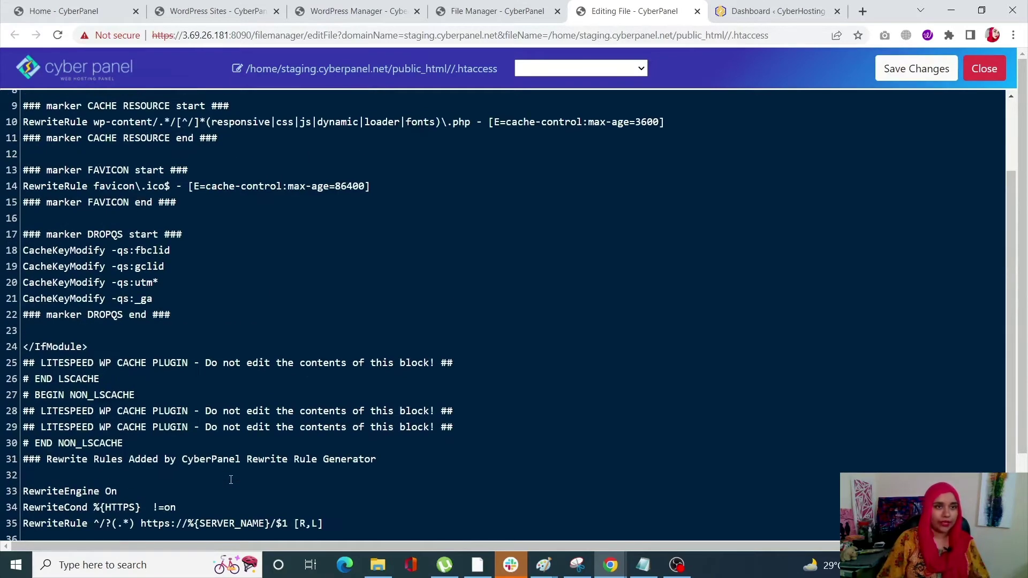
pyautogui.scroll(2, 230, 479)
pyautogui.scroll(-7, 229, 469)
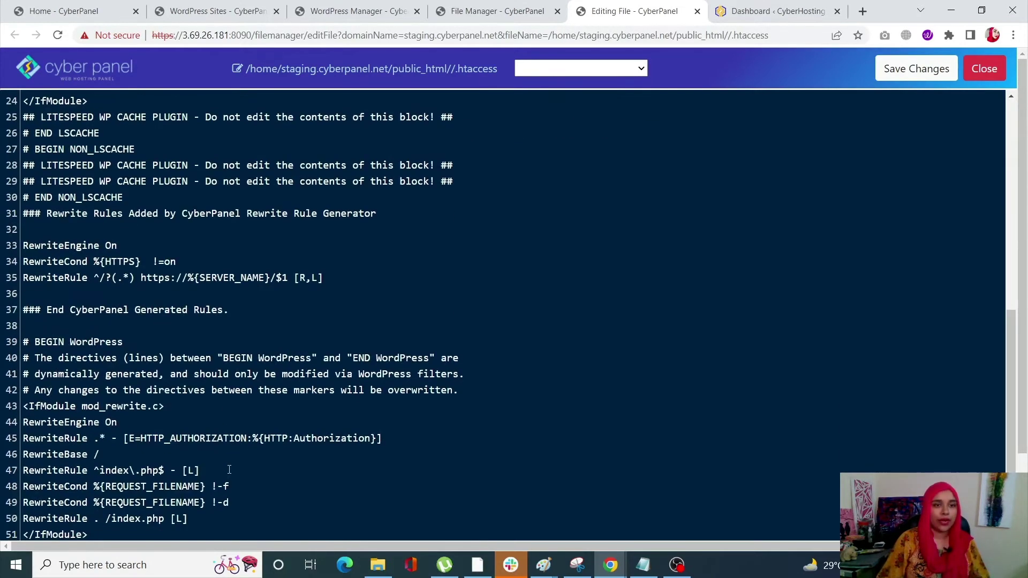
pyautogui.press('Return')
pyautogui.press('Return')
pyautogui.press('Return')
pyautogui.press('Return')
pyautogui.press('Return')
pyautogui.press('Return')
pyautogui.press('Return')
pyautogui.press('Return')
pyautogui.press('Return')
pyautogui.press('Return')
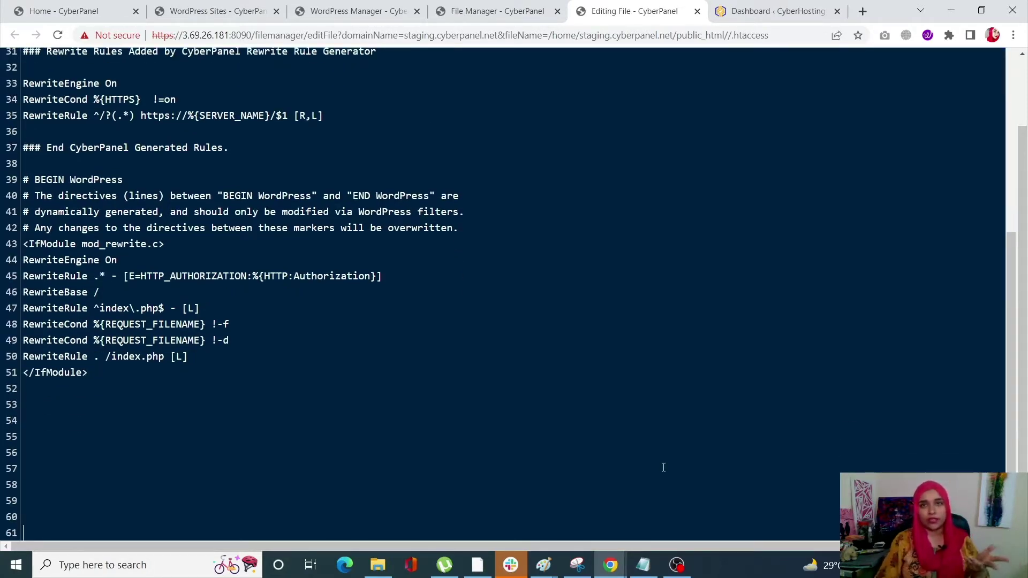
pyautogui.click(643, 565)
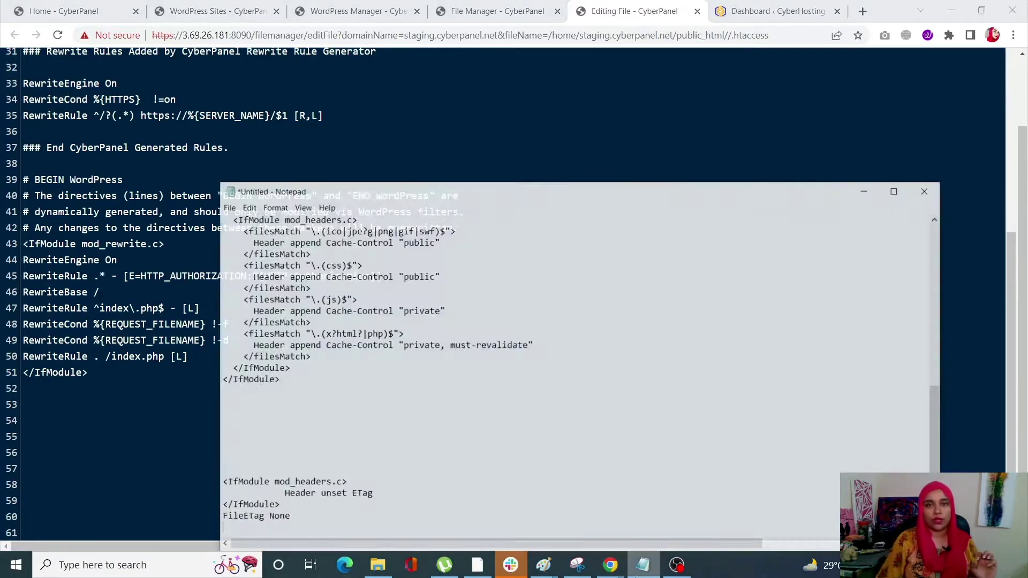
# - Paste the 'Customize expires cache' mod_expires block from Notepad into .htaccess at line 53
pyautogui.scroll(10, 390, 440)
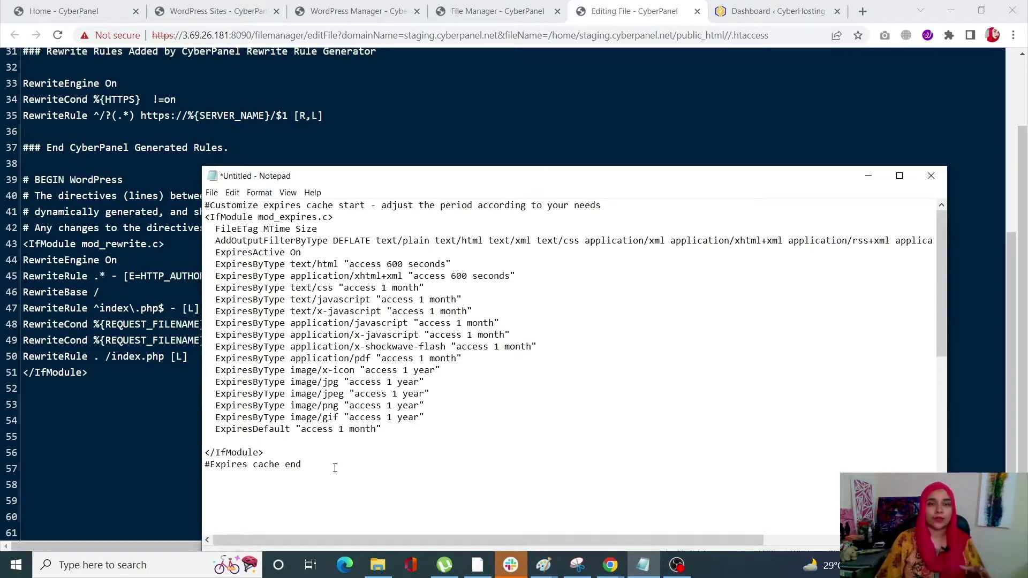
pyautogui.moveTo(333, 465); pyautogui.dragTo(174, 209)
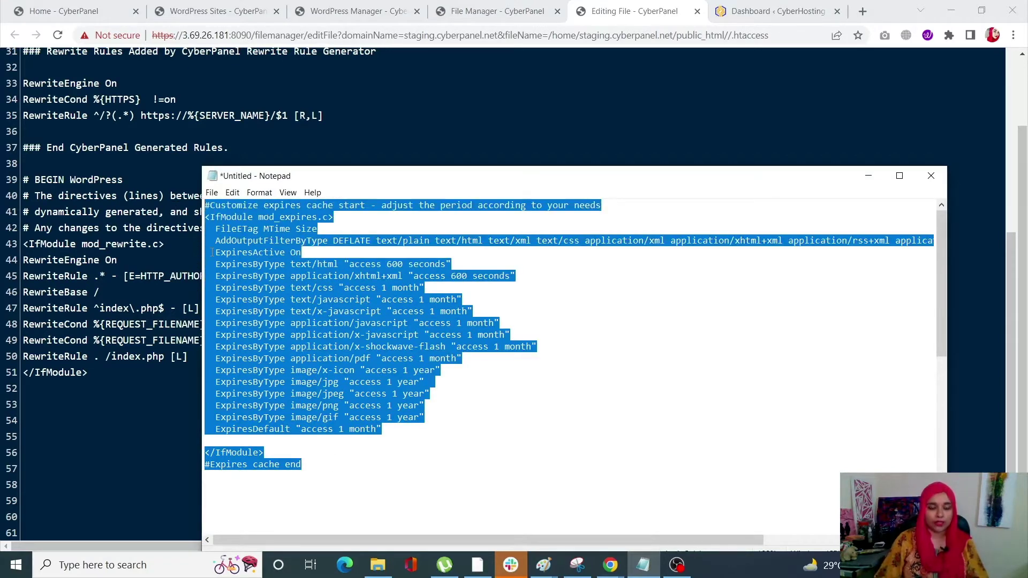
pyautogui.click(108, 415)
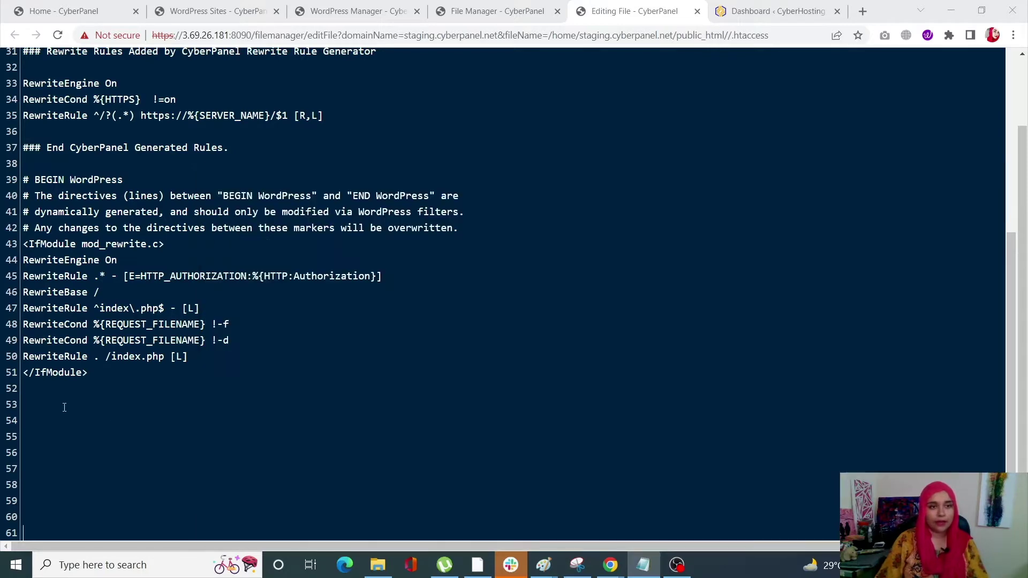
pyautogui.hotkey('ctrl', 'v')
pyautogui.press('Return')
pyautogui.press('Return')
pyautogui.press('Return')
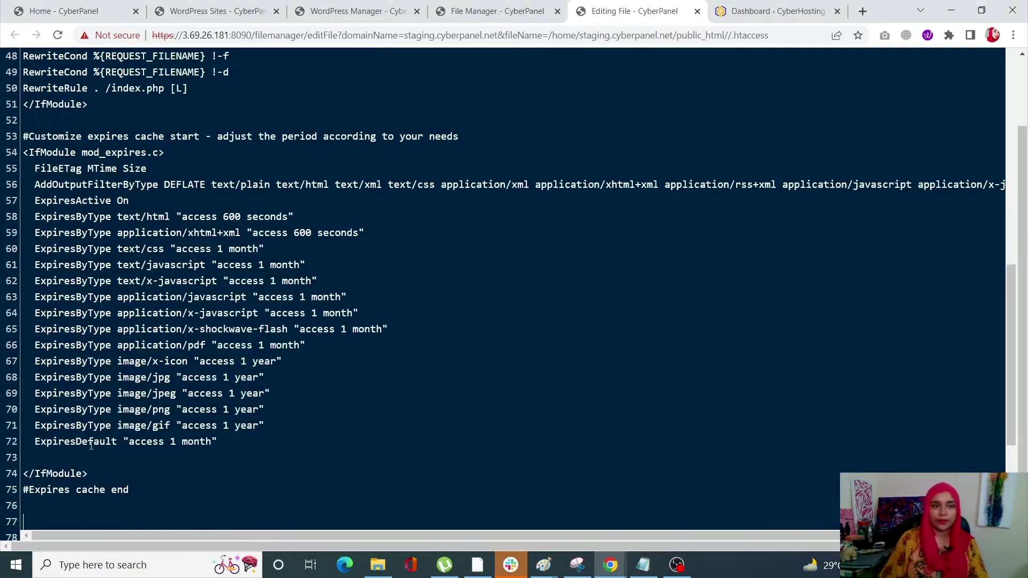
# - Select the Cache-Control Headers block in Notepad
pyautogui.click(643, 565)
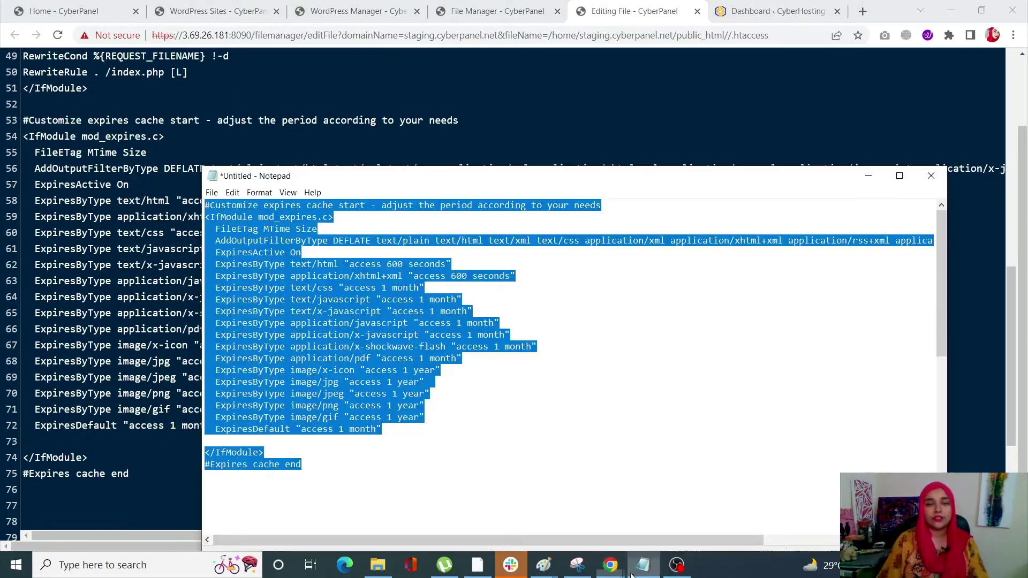
pyautogui.scroll(-4, 374, 391)
pyautogui.scroll(-4, 373, 390)
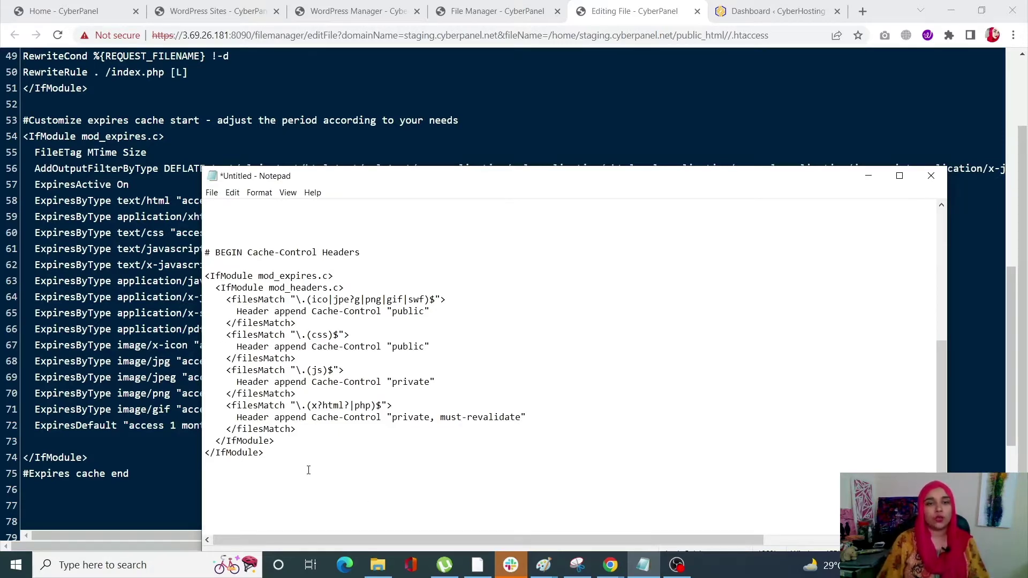
pyautogui.moveTo(309, 470); pyautogui.dragTo(173, 253)
pyautogui.hotkey('ctrl', 'c')
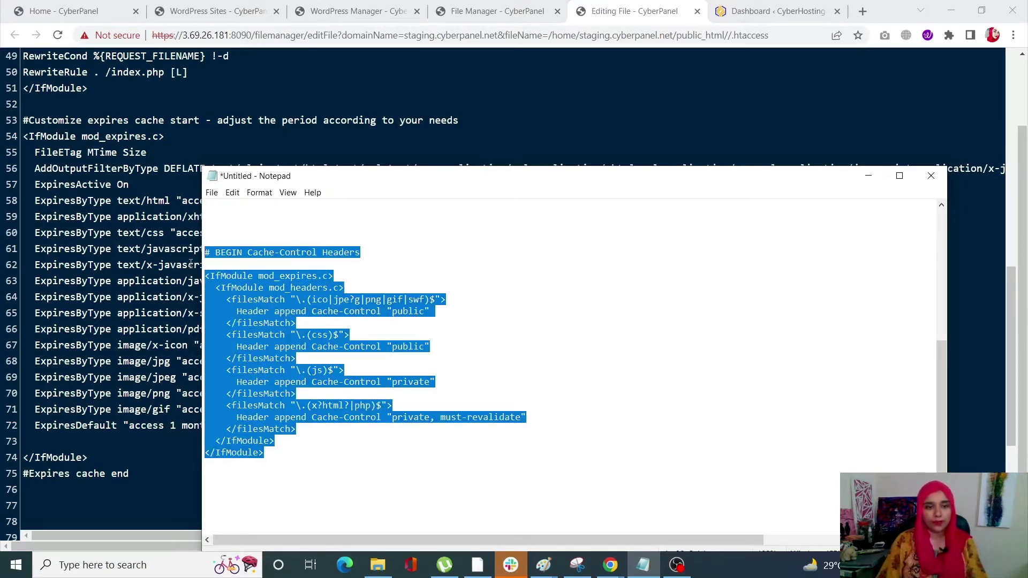
pyautogui.click(91, 508)
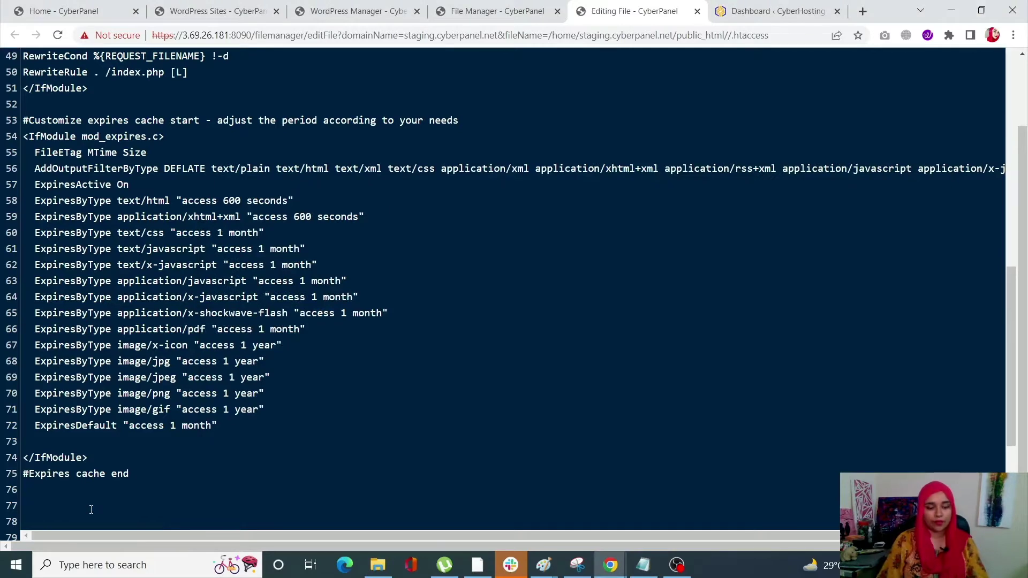
pyautogui.hotkey('ctrl', 'v')
pyautogui.press('Return')
pyautogui.press('Return')
pyautogui.press('Return')
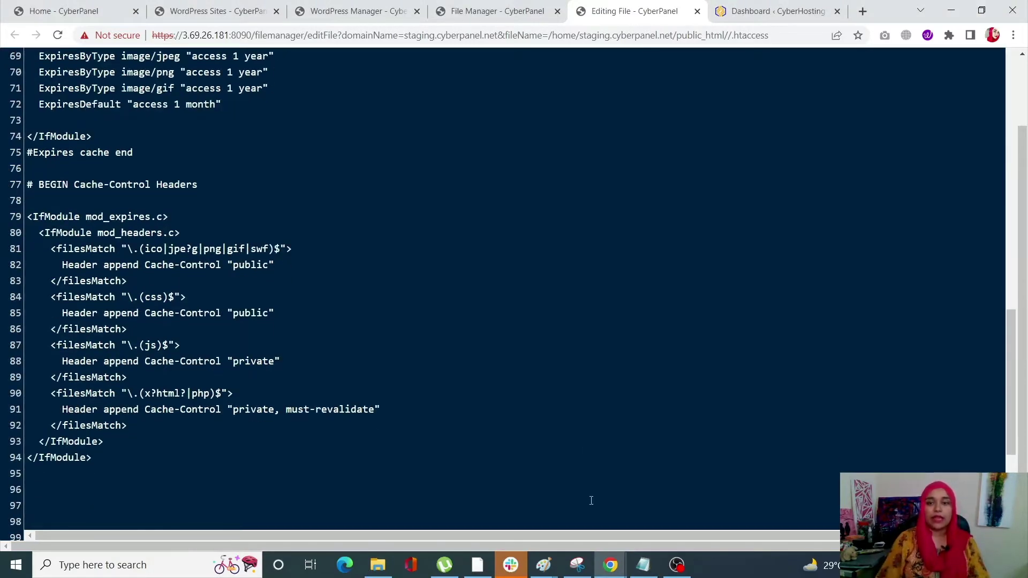
pyautogui.hotkey('alt', 'Tab')
pyautogui.scroll(-1, 488, 464)
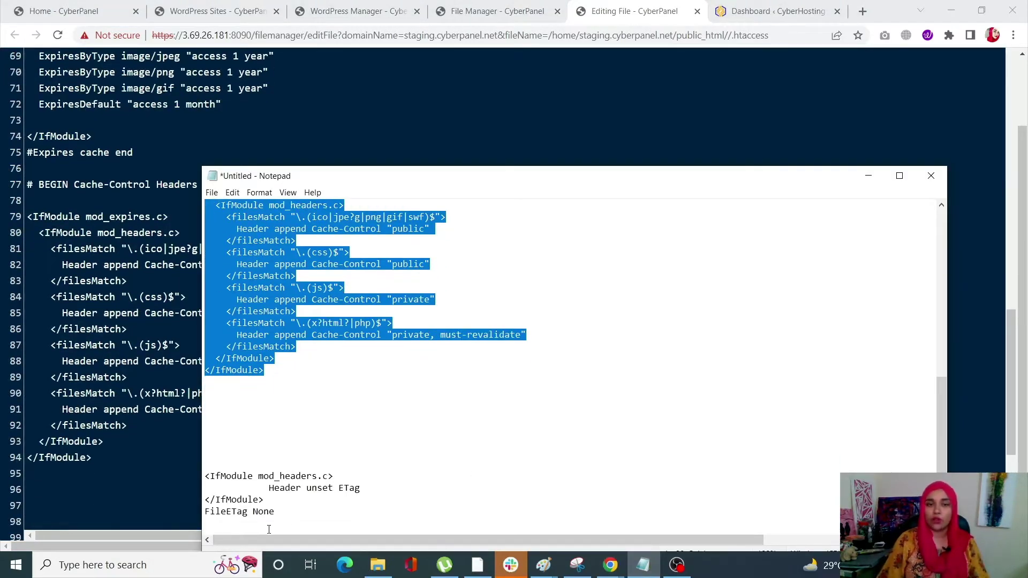
pyautogui.moveTo(299, 519); pyautogui.dragTo(177, 462)
pyautogui.hotkey('ctrl', 'c')
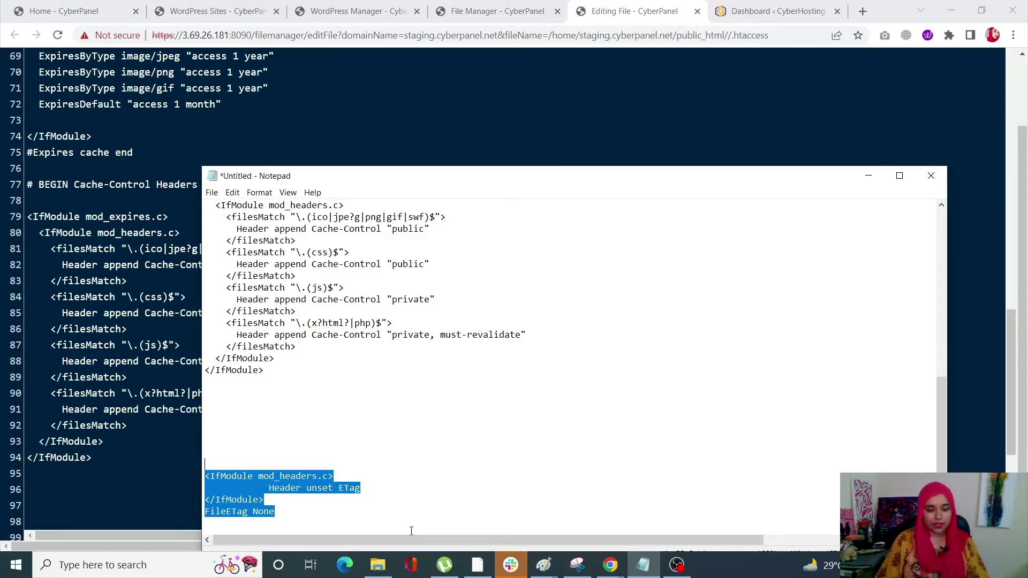
pyautogui.hotkey('alt', 'Tab')
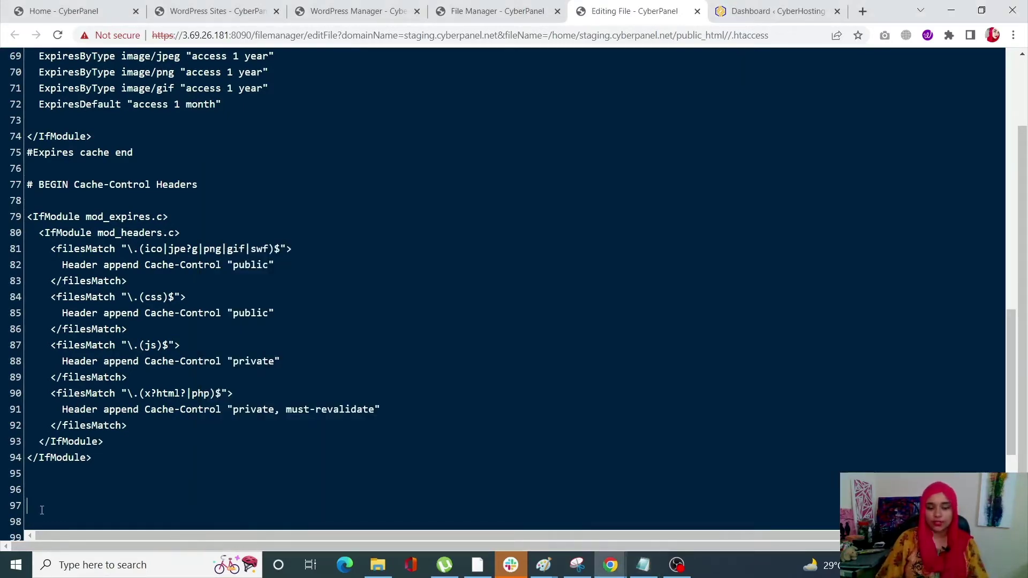
pyautogui.hotkey('ctrl', 'v')
pyautogui.scroll(7, 232, 373)
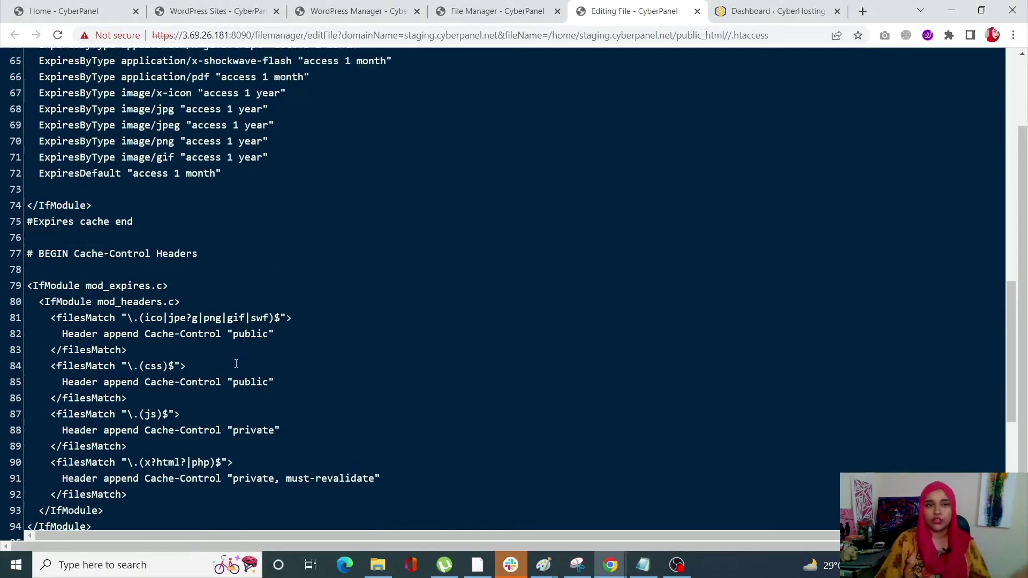
pyautogui.scroll(9, 231, 373)
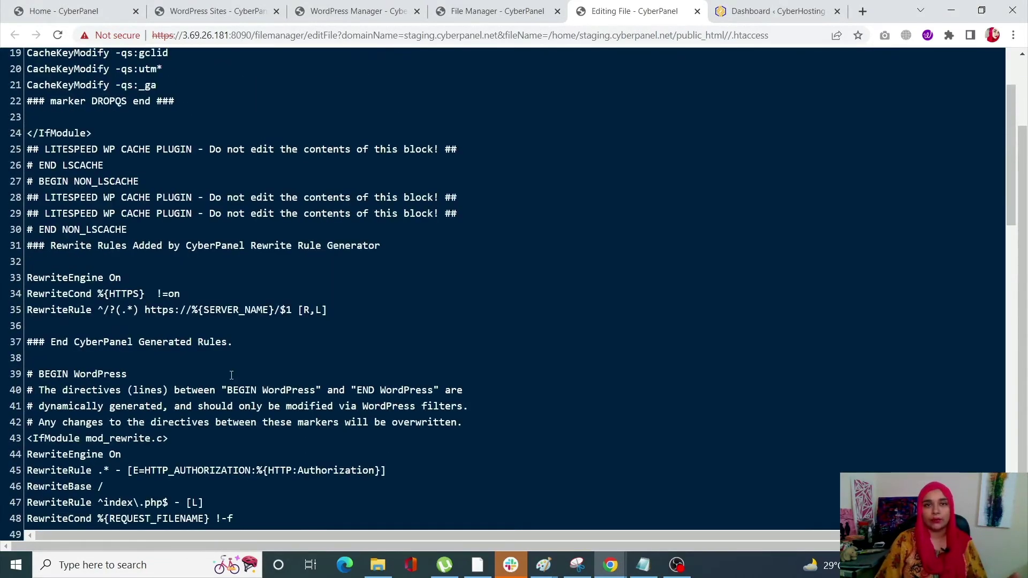
pyautogui.scroll(4, 931, 268)
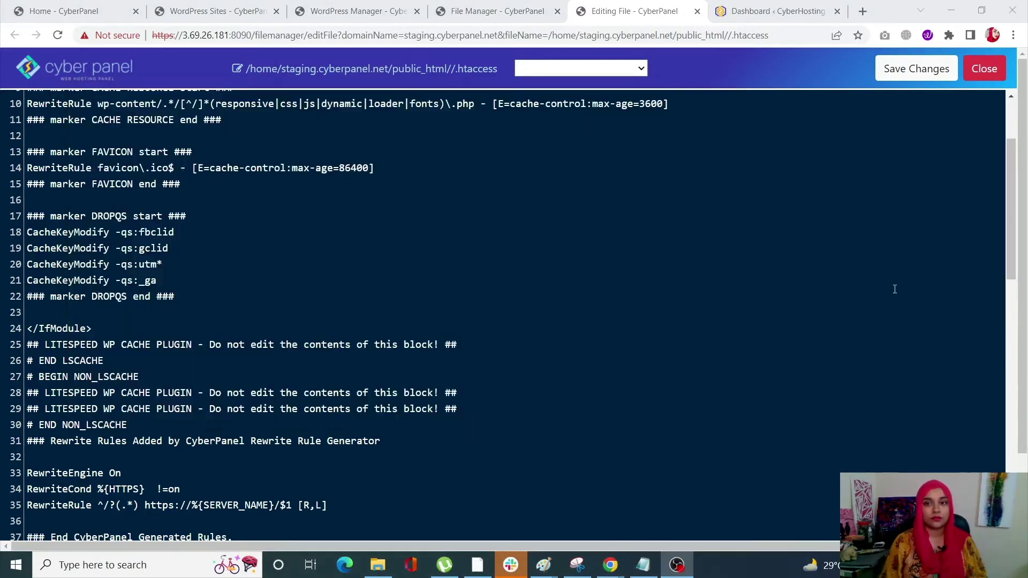
# - Switch from the .htaccess editor to the 'Dashboard ‹ CyberHosting' WordPress admin tab
pyautogui.click(895, 290)
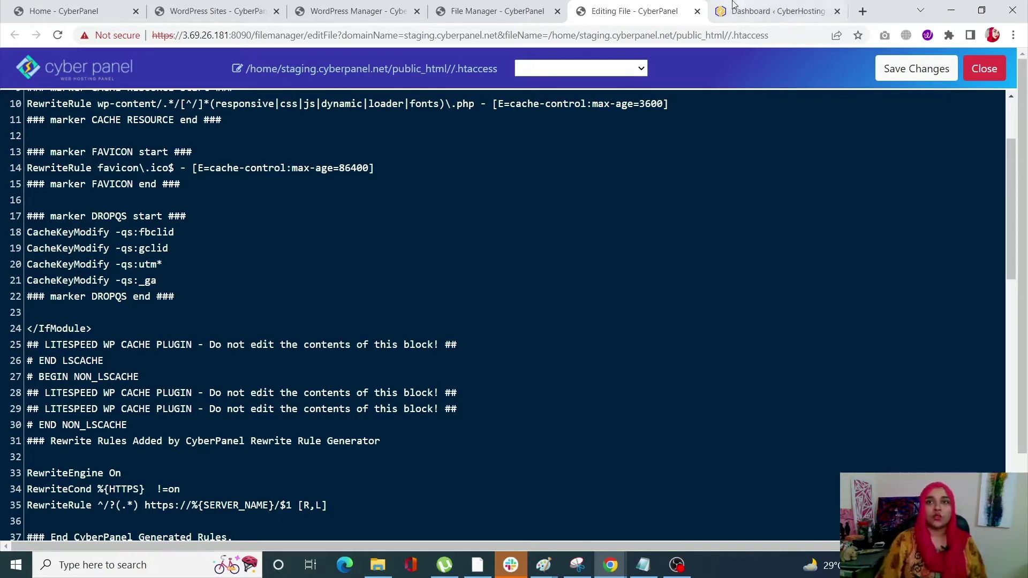
pyautogui.click(776, 10)
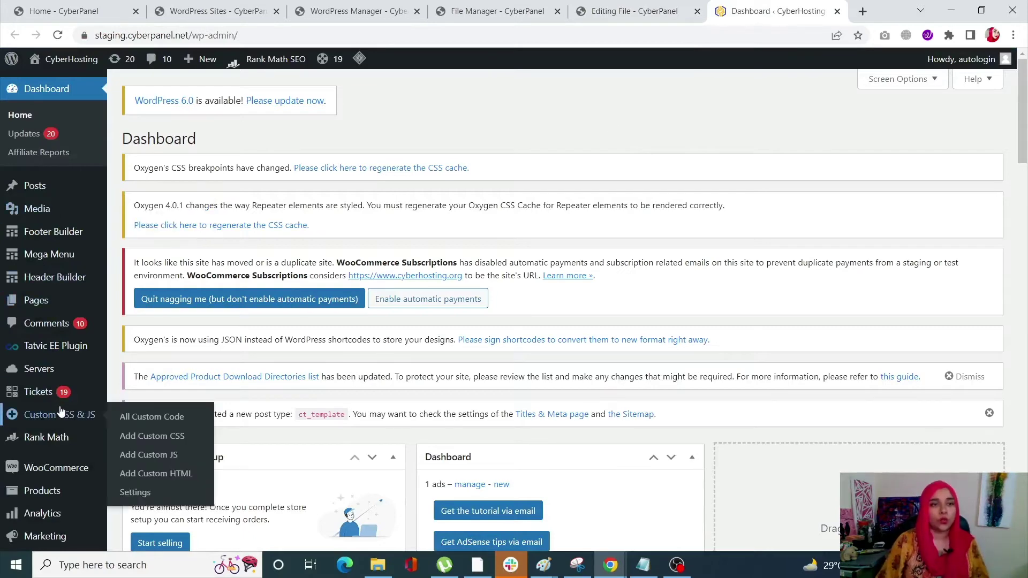
# - Search Plugins > Add New for 'w3 total cache'
pyautogui.scroll(-5, 43, 466)
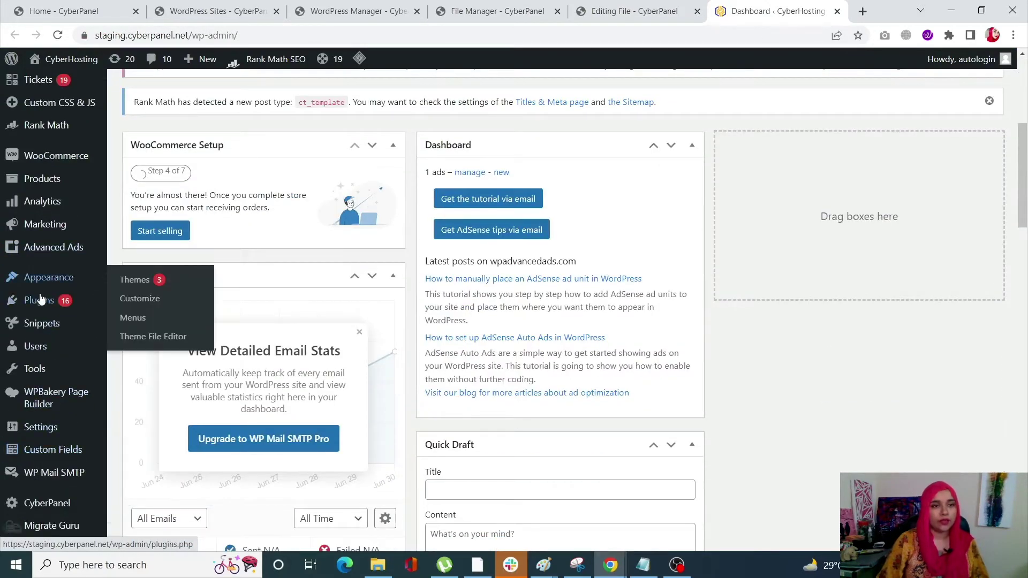
pyautogui.click(134, 328)
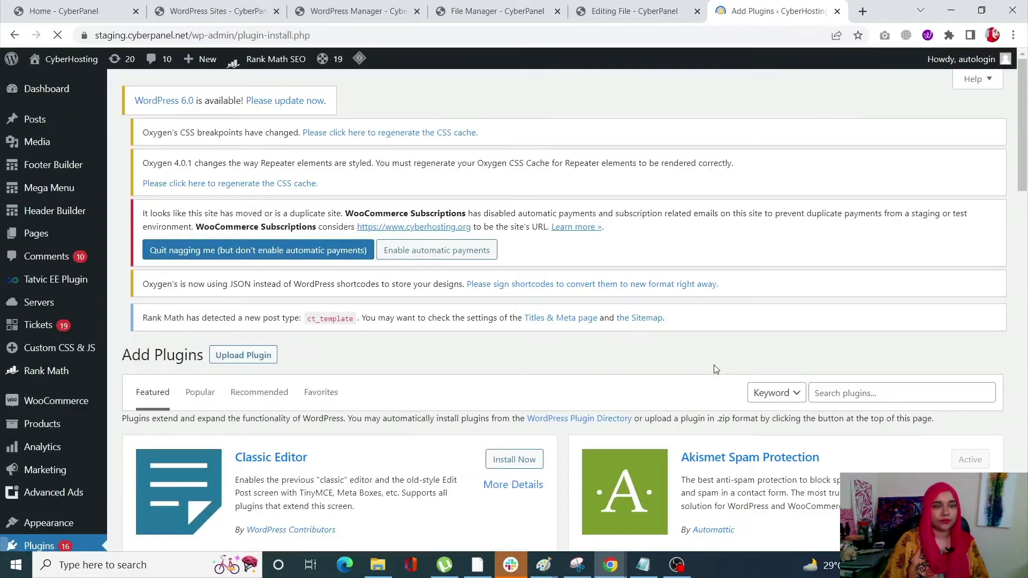
pyautogui.click(888, 395)
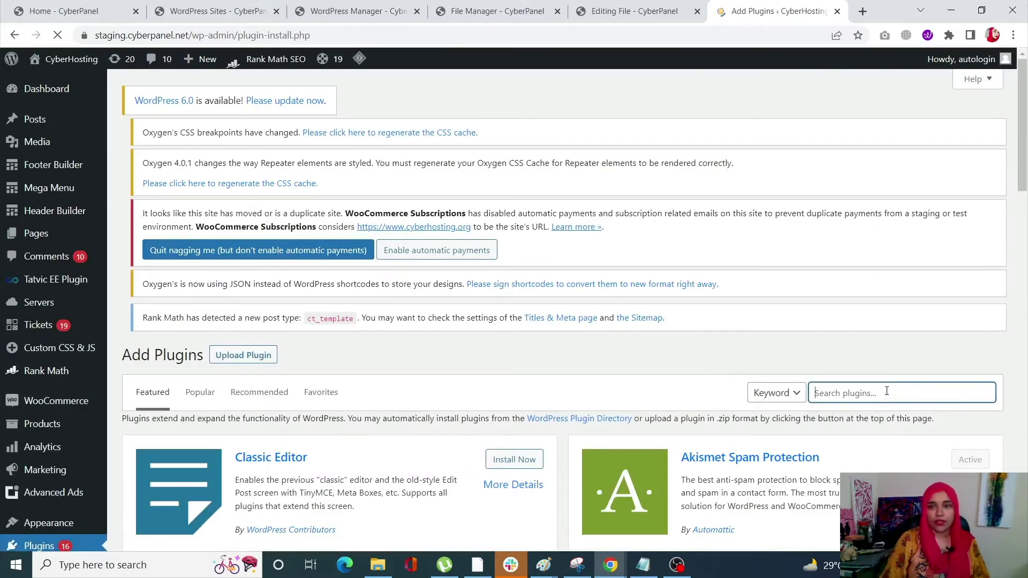
pyautogui.write('w3')
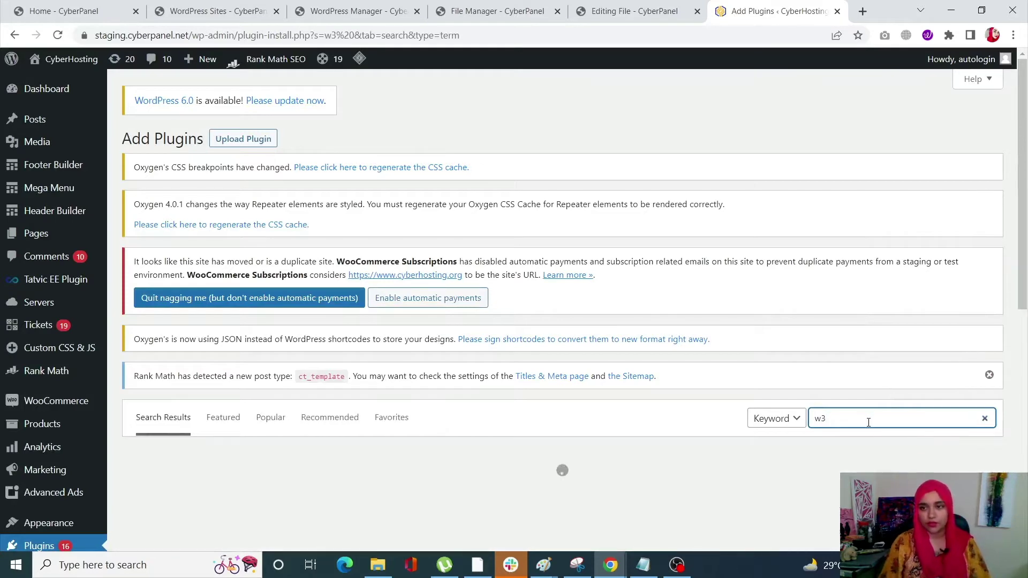
pyautogui.write(' tota')
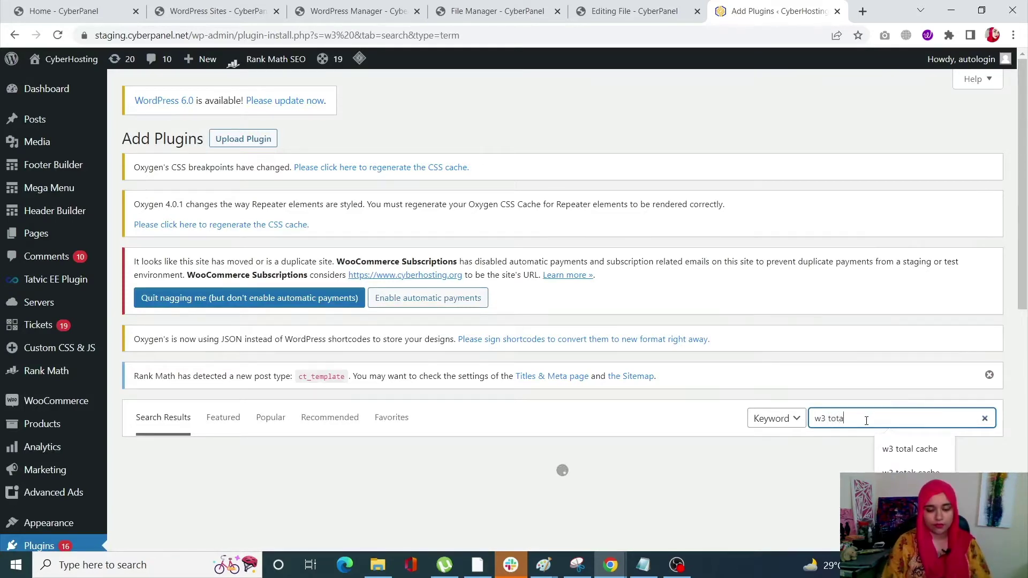
pyautogui.write('l cache')
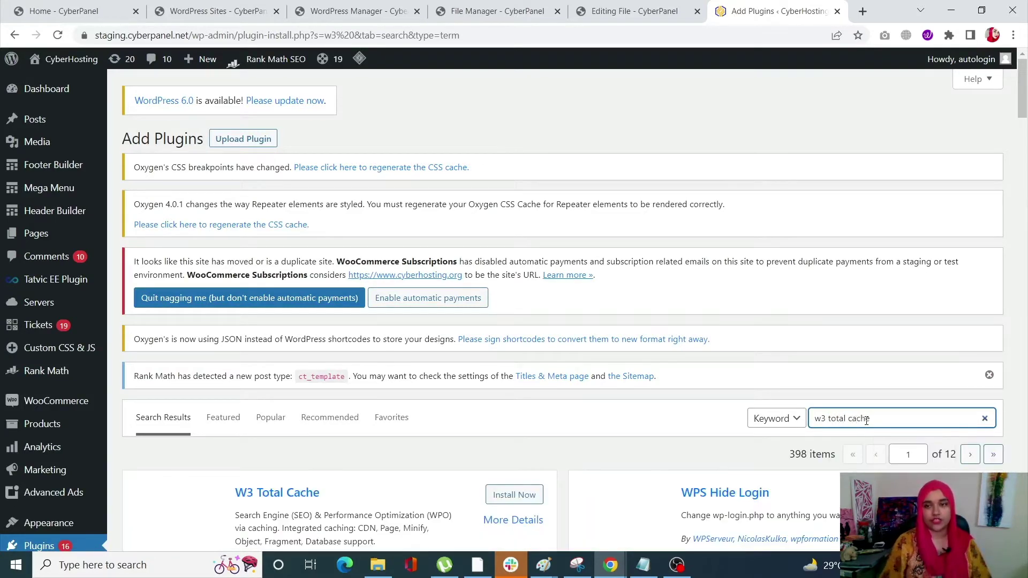
pyautogui.scroll(-4, 453, 397)
pyautogui.scroll(-2, 453, 397)
pyautogui.scroll(1, 438, 387)
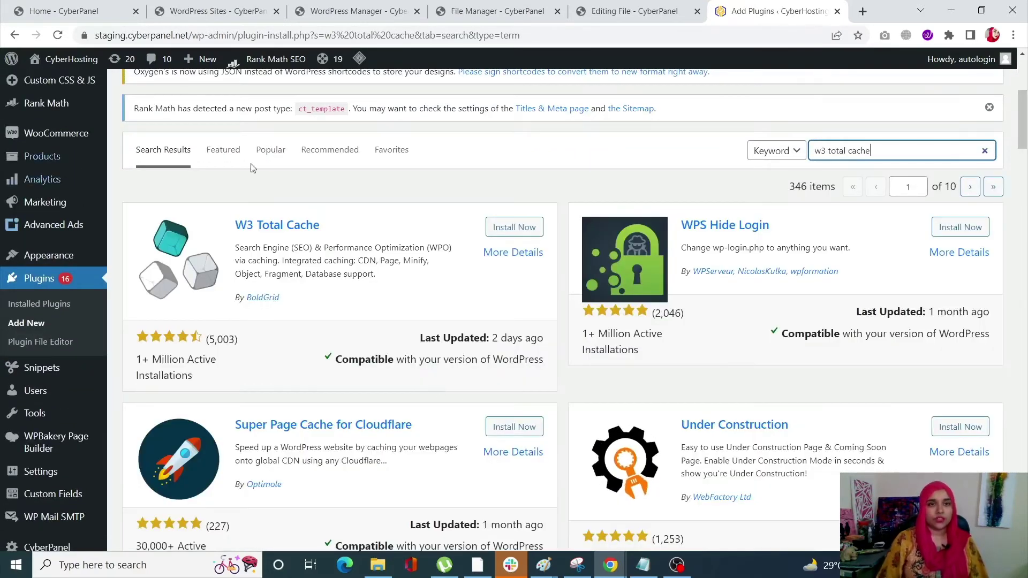
# - Install W3 Total Cache from the search results and activate it
pyautogui.click(514, 227)
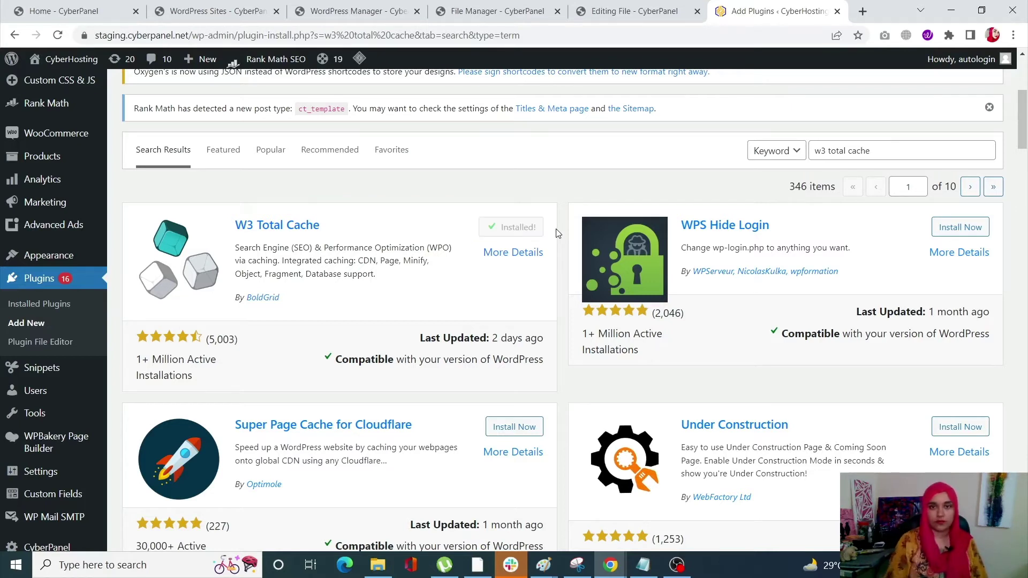
pyautogui.click(501, 236)
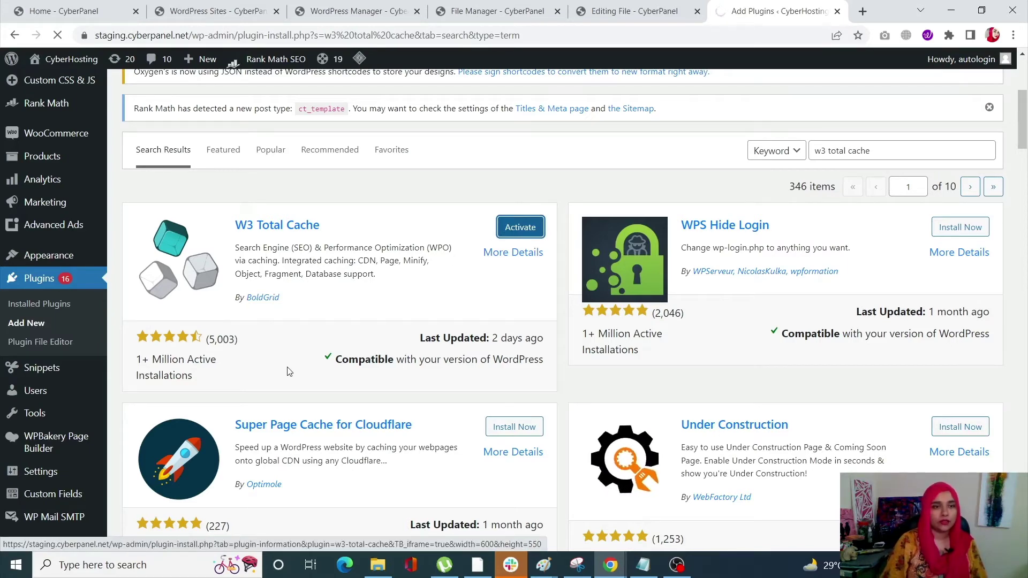
pyautogui.scroll(-5, 137, 409)
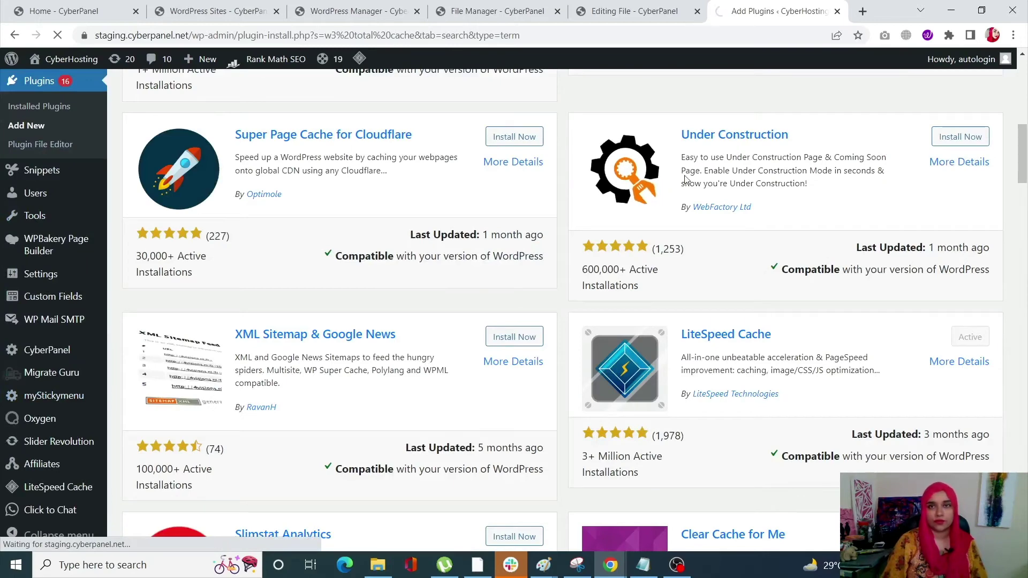
pyautogui.scroll(4, 660, 220)
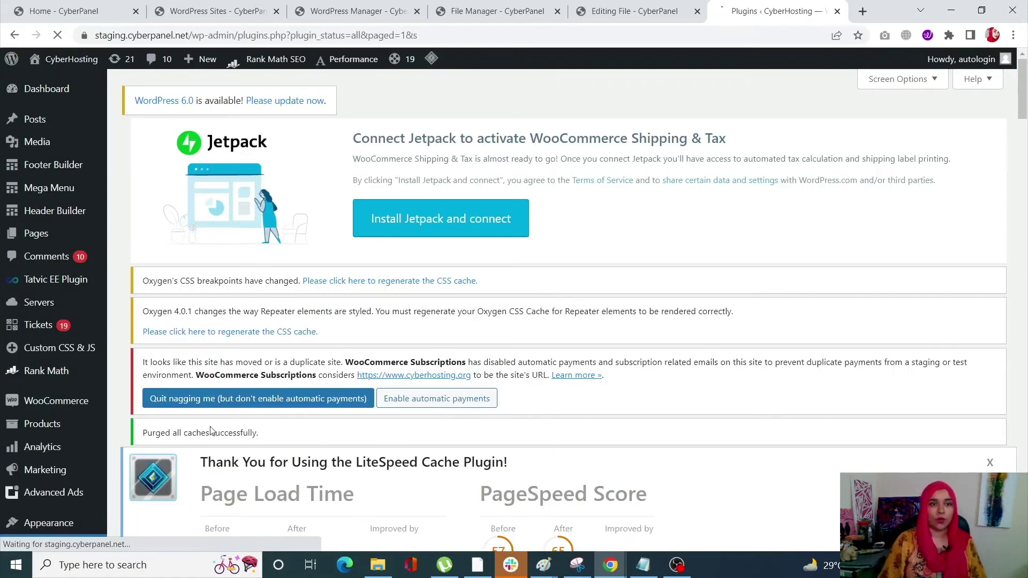
pyautogui.scroll(-7, 23, 426)
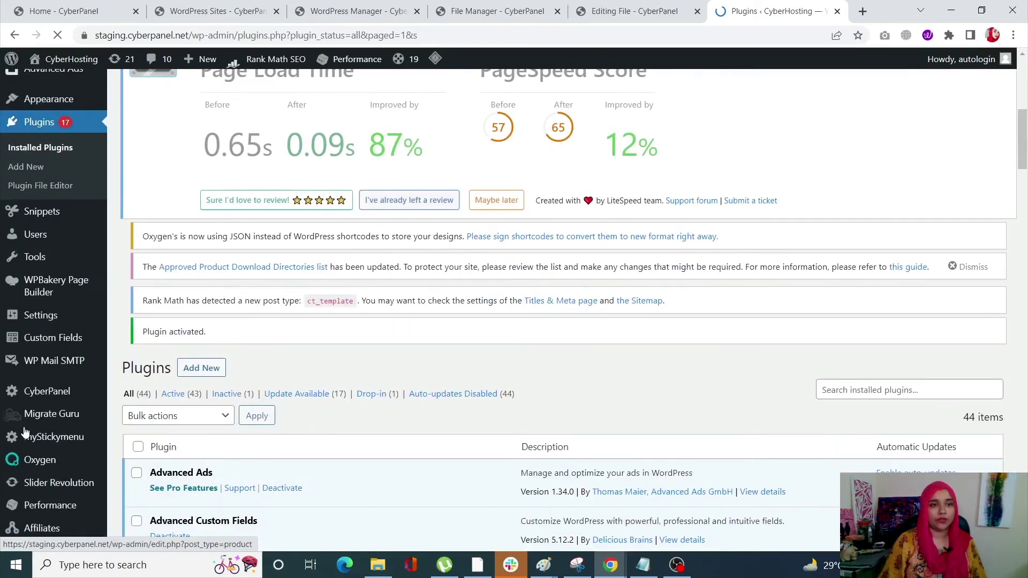
pyautogui.scroll(-4, 25, 432)
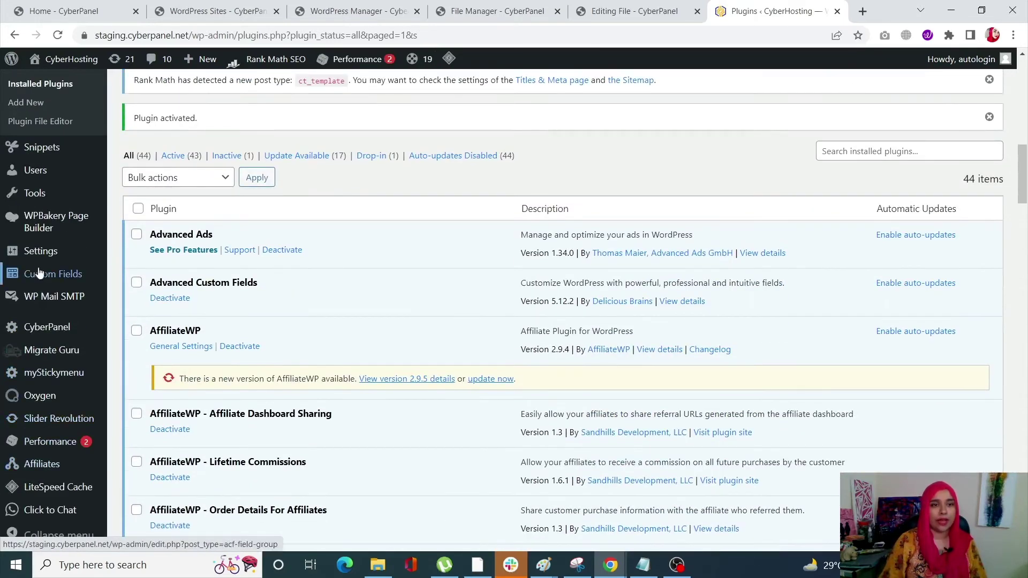
pyautogui.moveTo(44, 454)
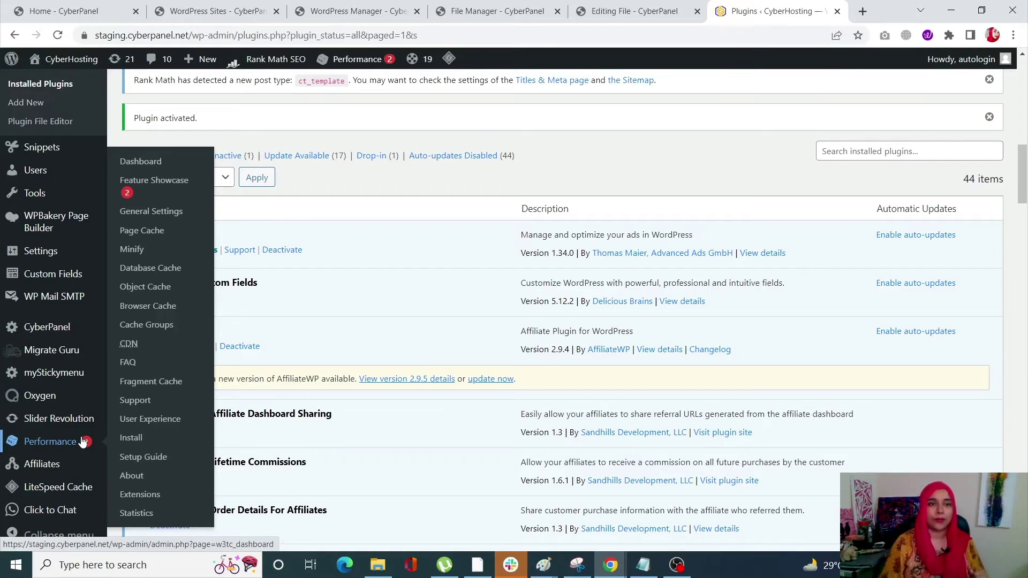
# - Go to Performance > General Settings and skip the W3 Total Cache Setup Guide
pyautogui.click(157, 211)
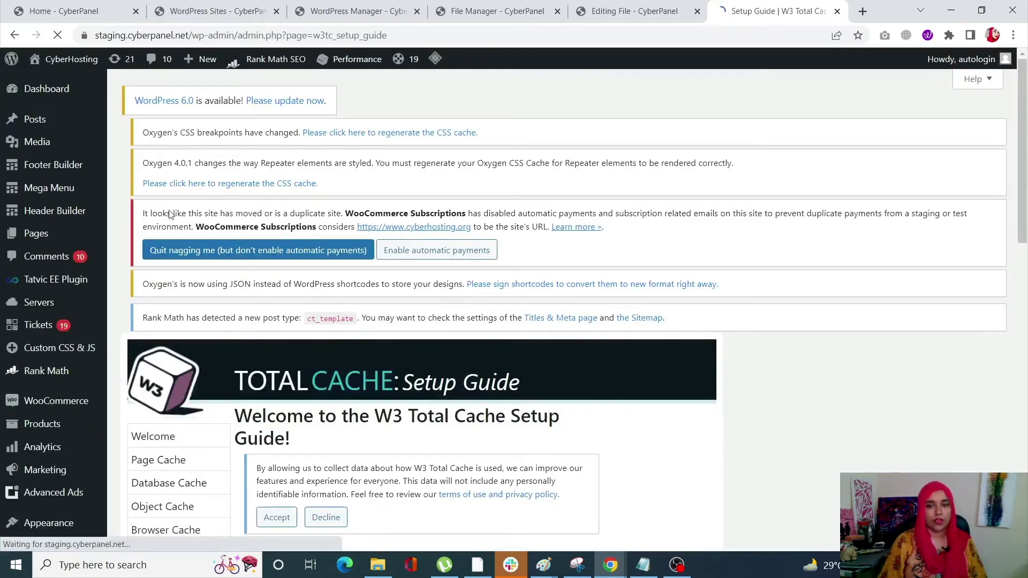
pyautogui.scroll(-3, 295, 349)
pyautogui.scroll(-5, 292, 348)
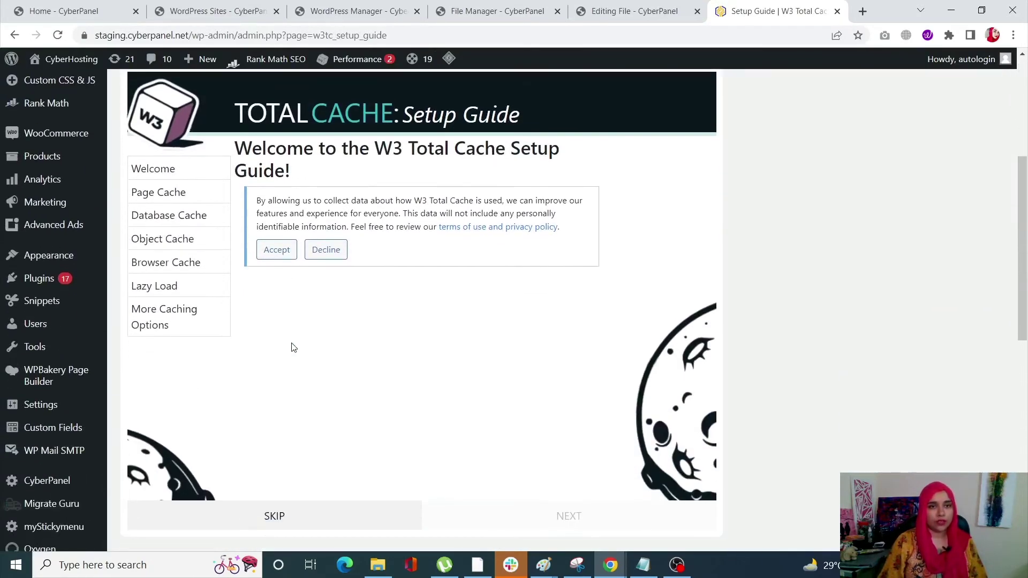
pyautogui.click(286, 305)
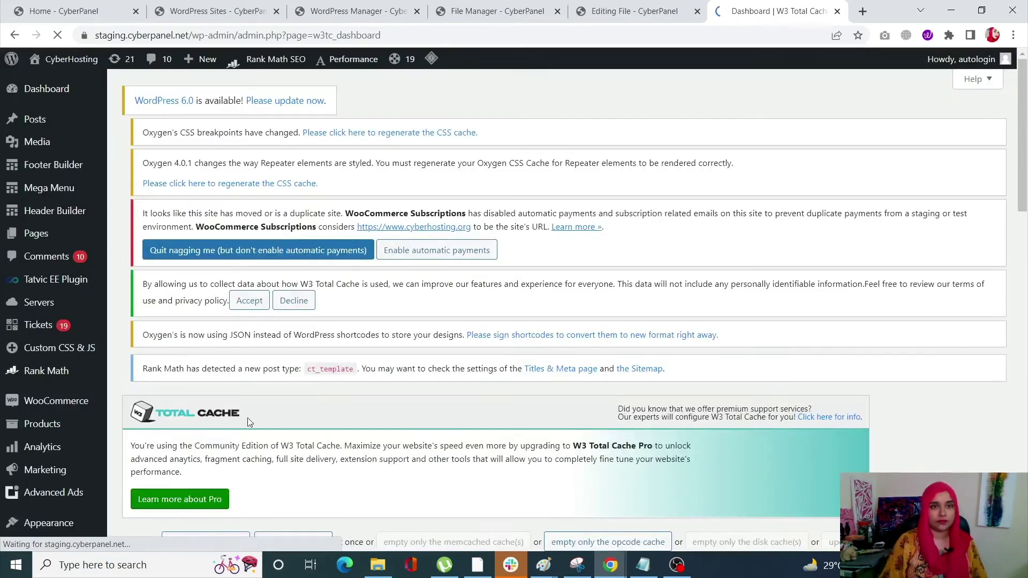
pyautogui.scroll(-4, 237, 427)
pyautogui.scroll(-4, 134, 321)
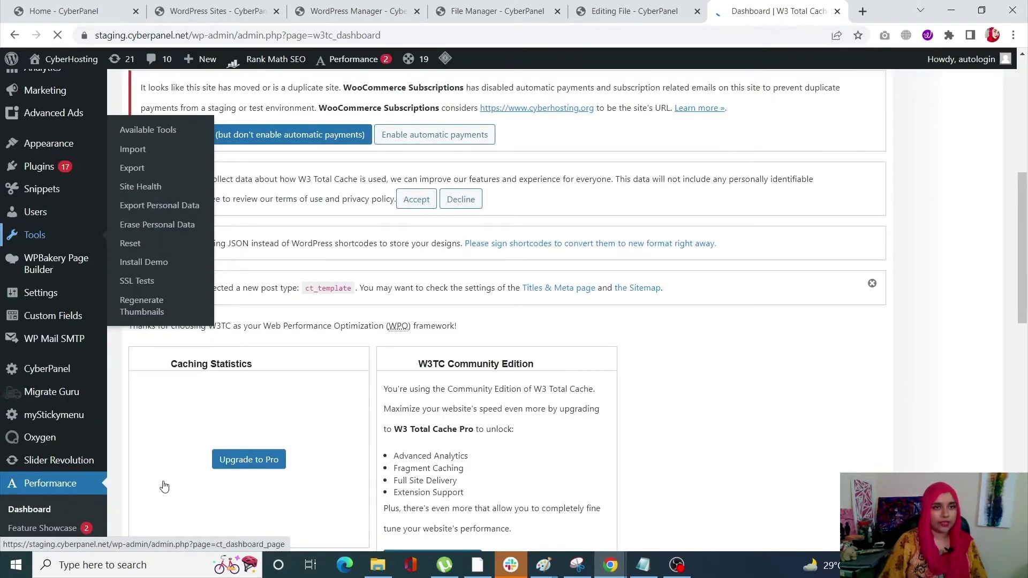
pyautogui.scroll(-6, 130, 484)
pyautogui.scroll(-2, 130, 484)
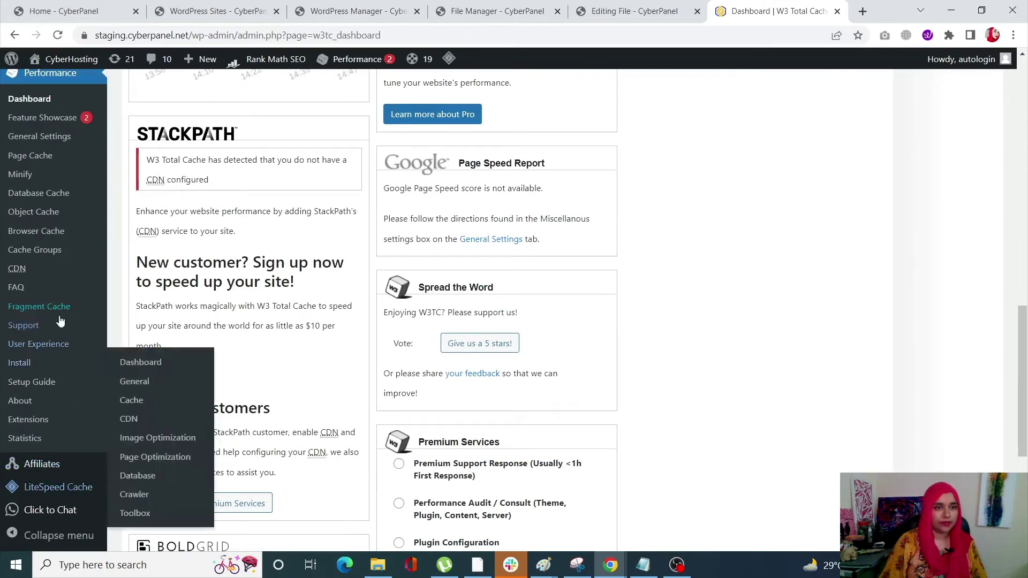
# - Enable Browser Cache on the W3 Total Cache General Settings page and save the settings
pyautogui.click(50, 136)
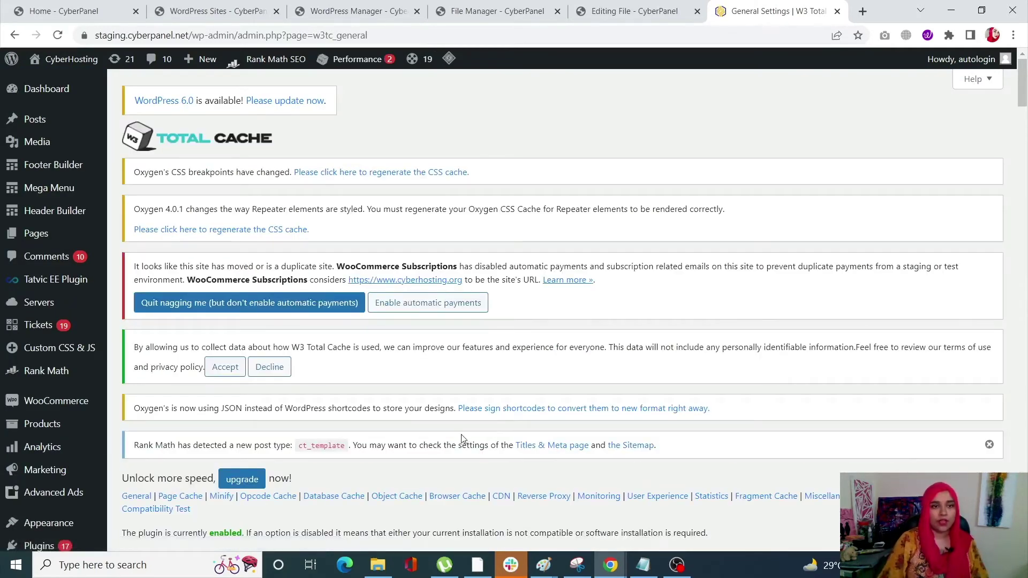
pyautogui.scroll(-9, 384, 463)
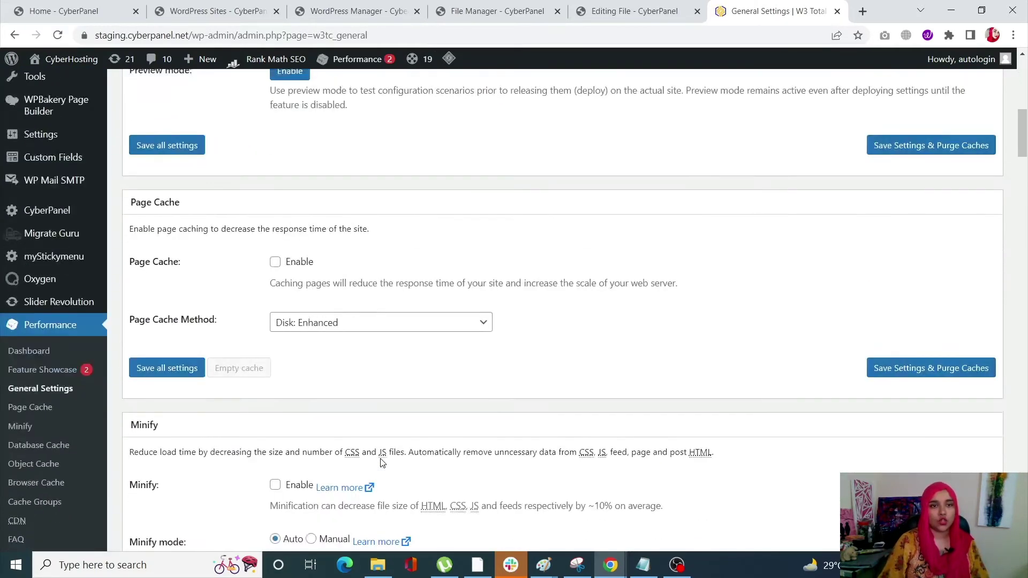
pyautogui.scroll(-15, 382, 464)
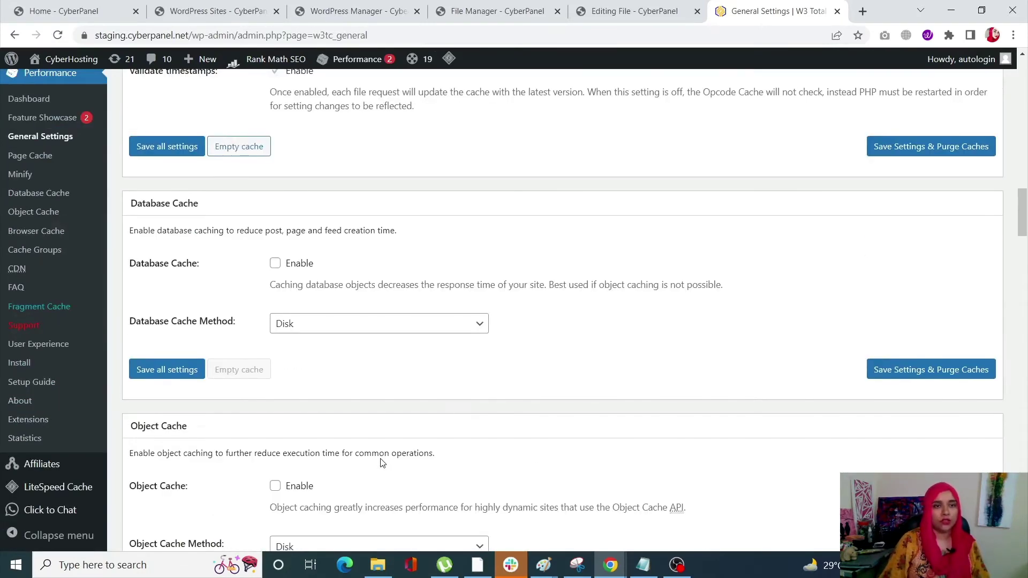
pyautogui.scroll(-4, 382, 463)
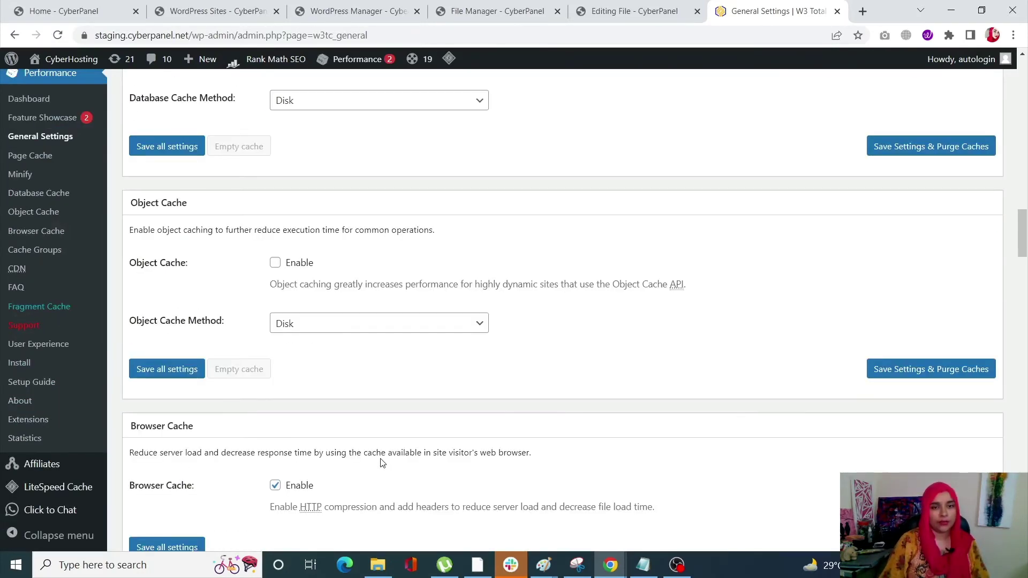
pyautogui.scroll(-1, 383, 463)
pyautogui.scroll(-3, 315, 460)
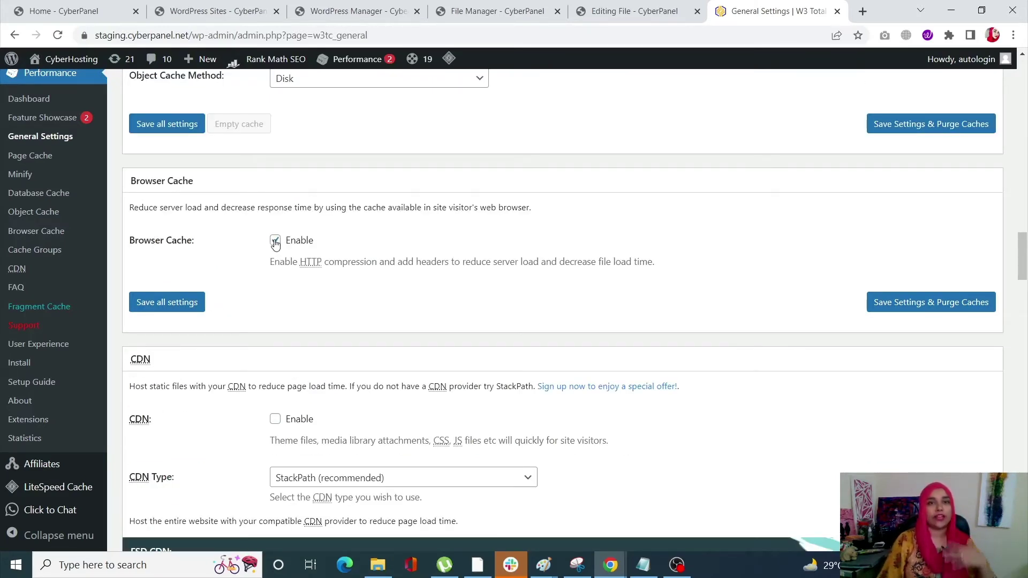
pyautogui.click(146, 305)
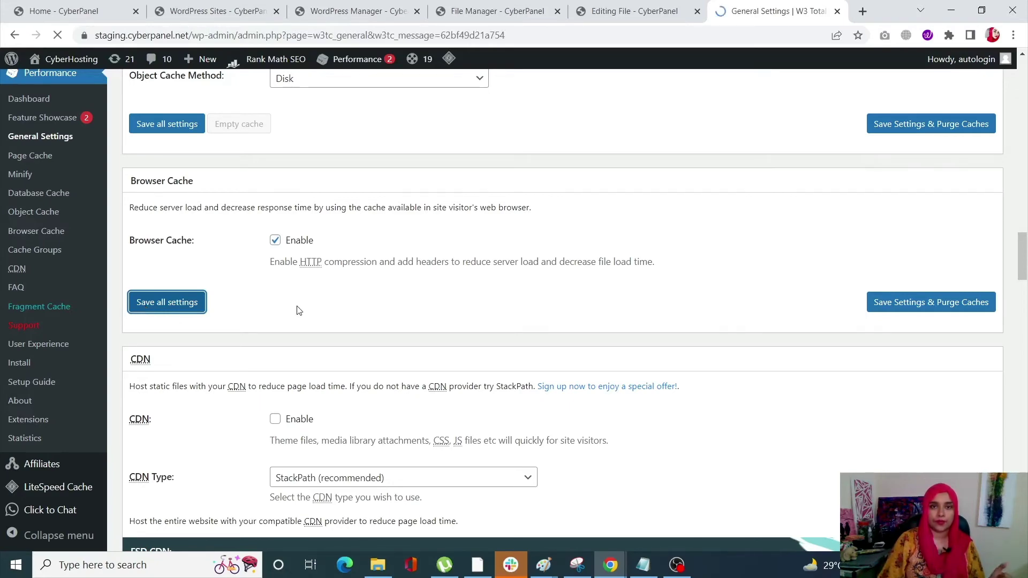
pyautogui.scroll(-1, 14, 432)
pyautogui.scroll(-7, 14, 431)
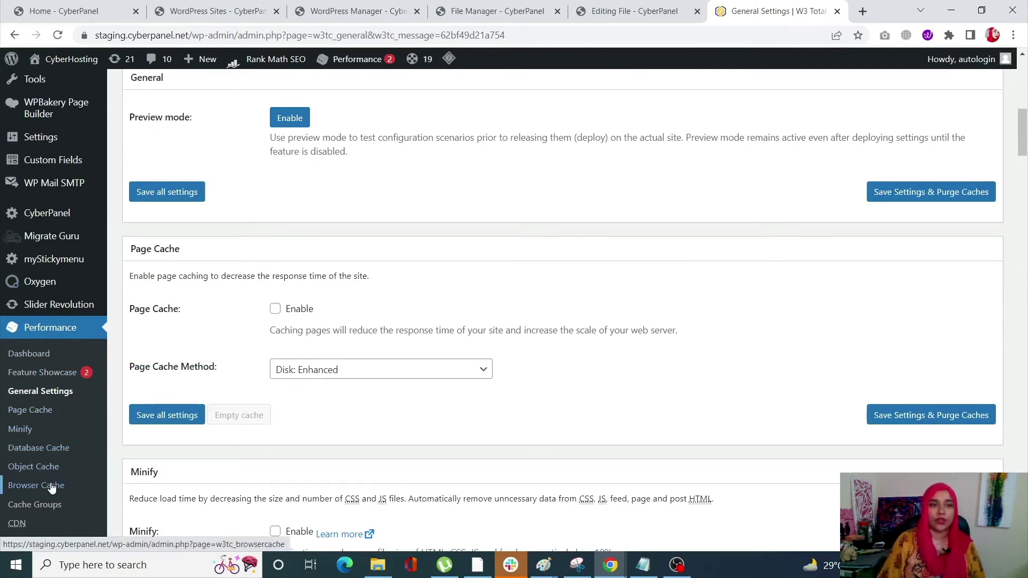
pyautogui.scroll(-1, 51, 485)
# - Under Performance > Browser Cache, turn on the expires and cache-control headers in General
pyautogui.click(54, 463)
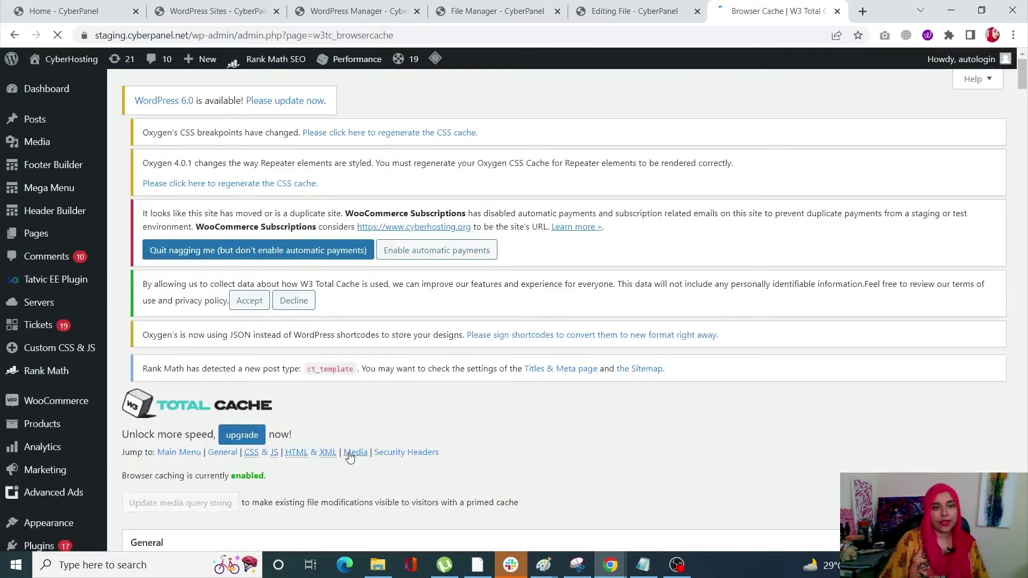
pyautogui.scroll(-9, 349, 456)
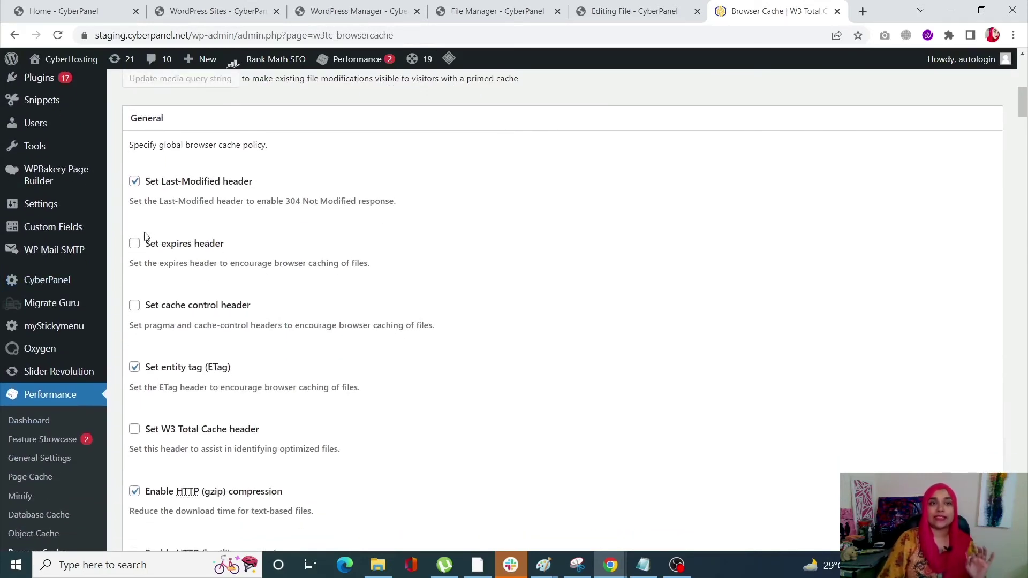
pyautogui.click(137, 248)
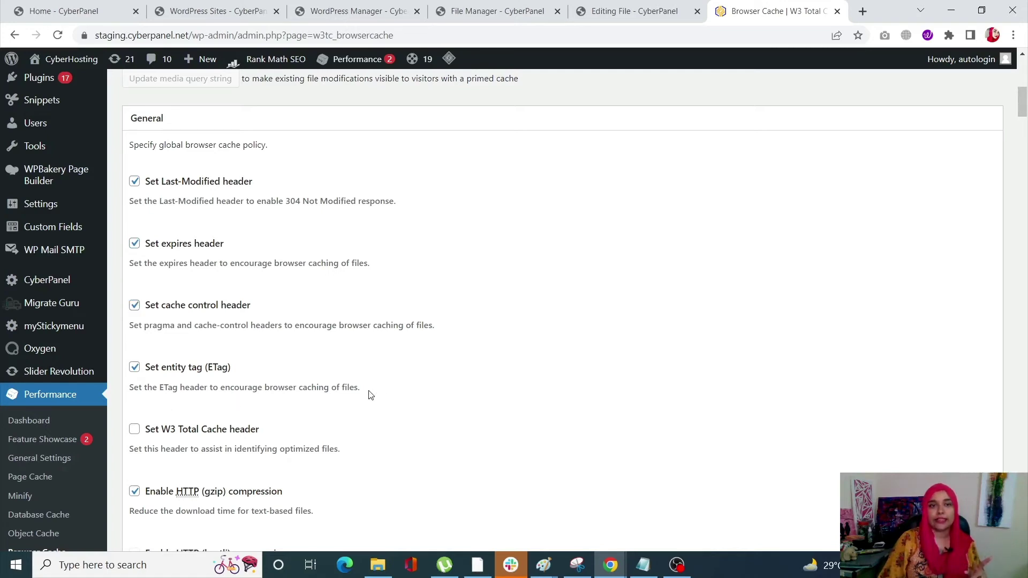
pyautogui.moveTo(367, 395); pyautogui.dragTo(135, 240)
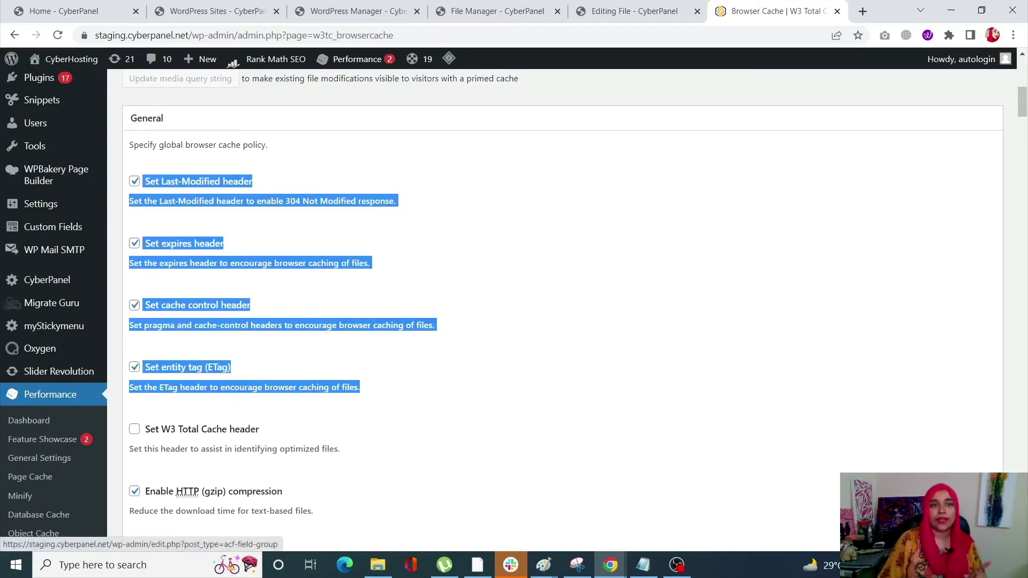
pyautogui.click(125, 263)
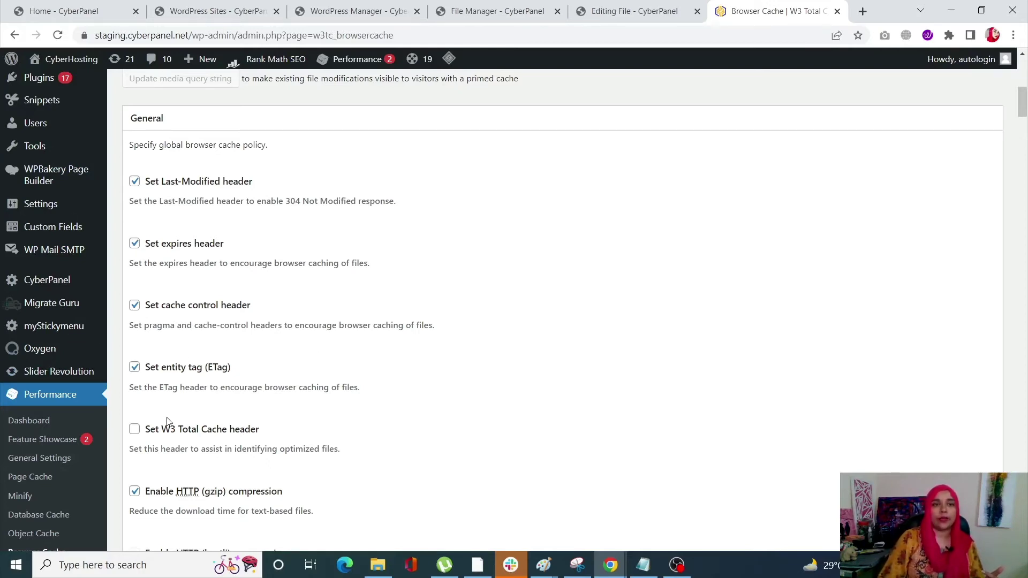
pyautogui.scroll(-4, 167, 423)
pyautogui.scroll(-12, 166, 423)
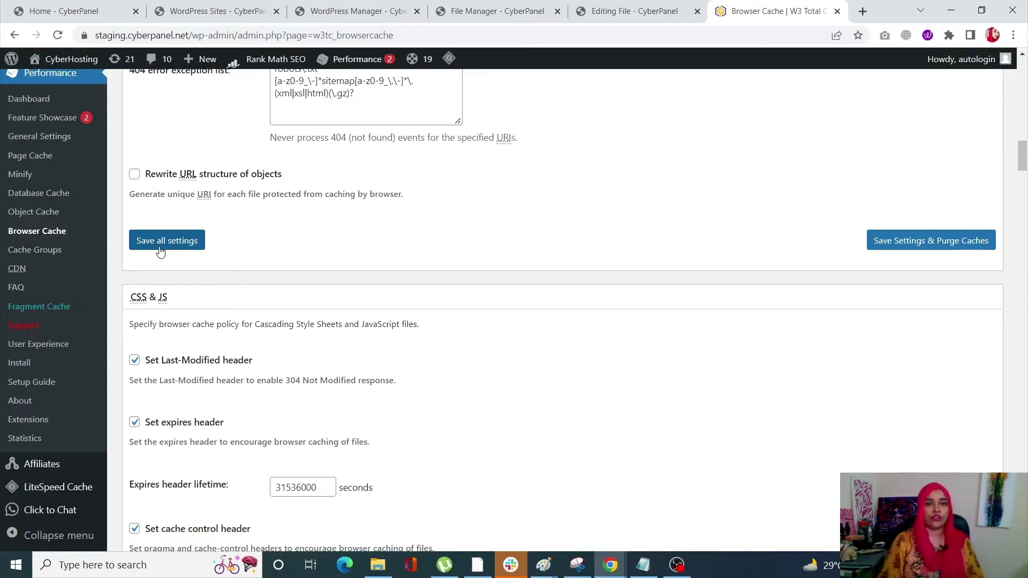
pyautogui.click(677, 565)
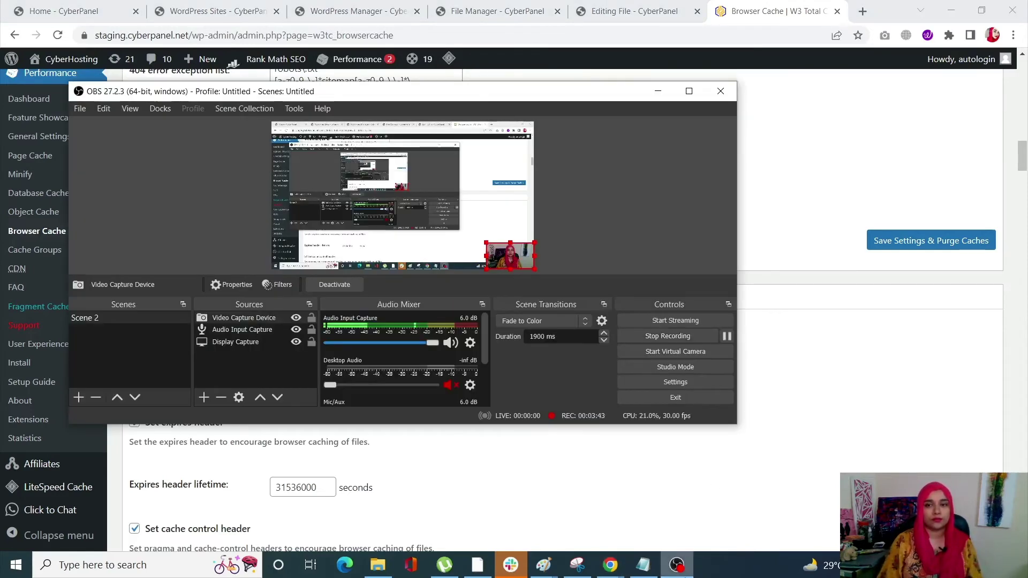
pyautogui.hotkey('alt', 'Tab')
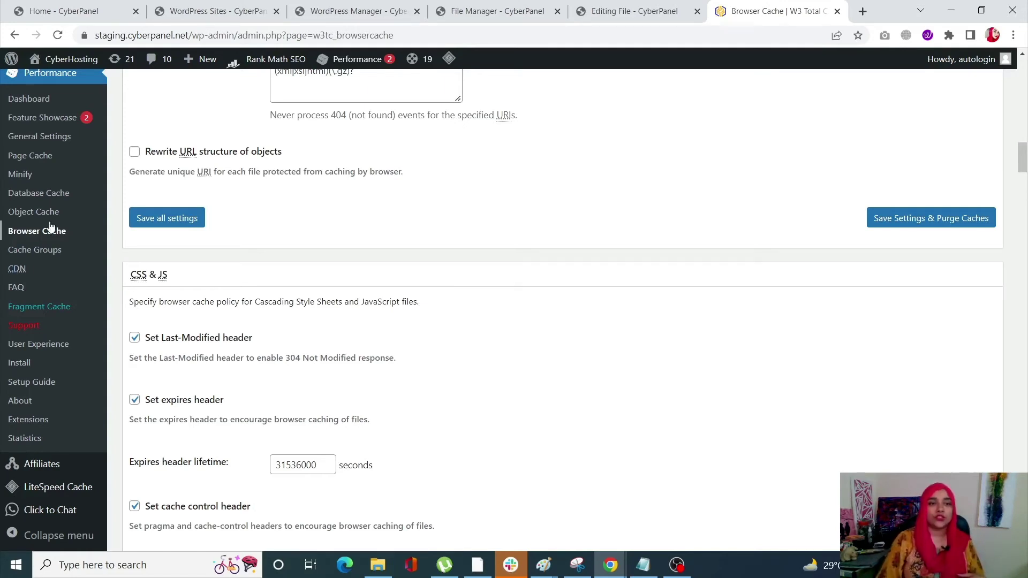
pyautogui.moveTo(59, 488)
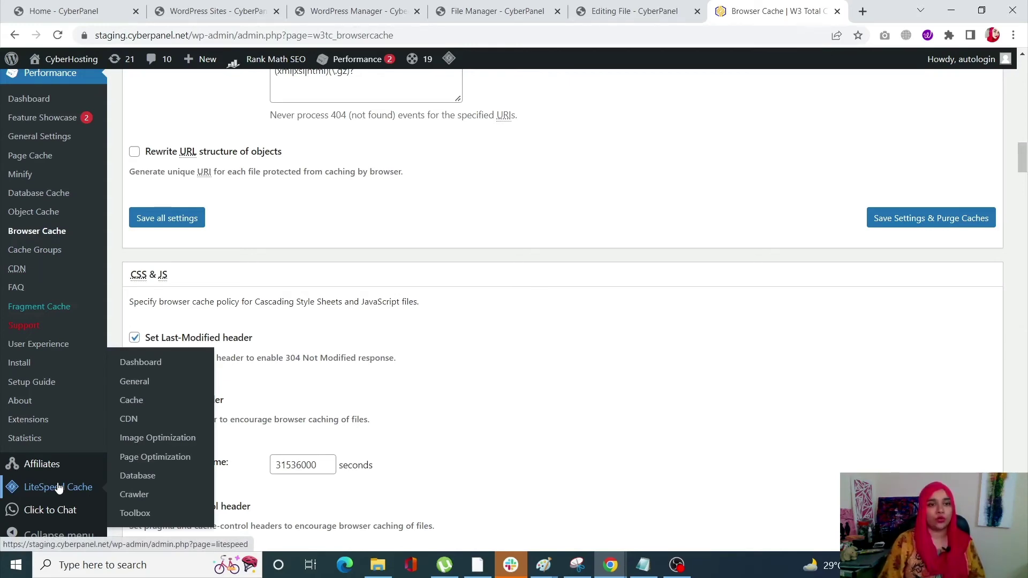
# - Leave W3 Total Cache for LiteSpeed Cache's Cache tab and review its logged-in, commenter, REST API and login caching
pyautogui.click(134, 402)
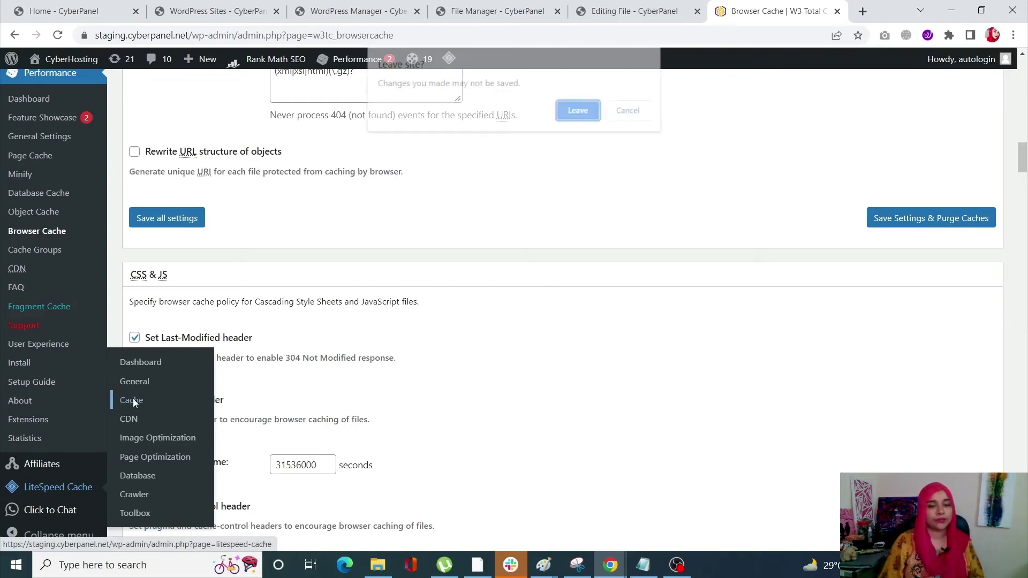
pyautogui.click(562, 105)
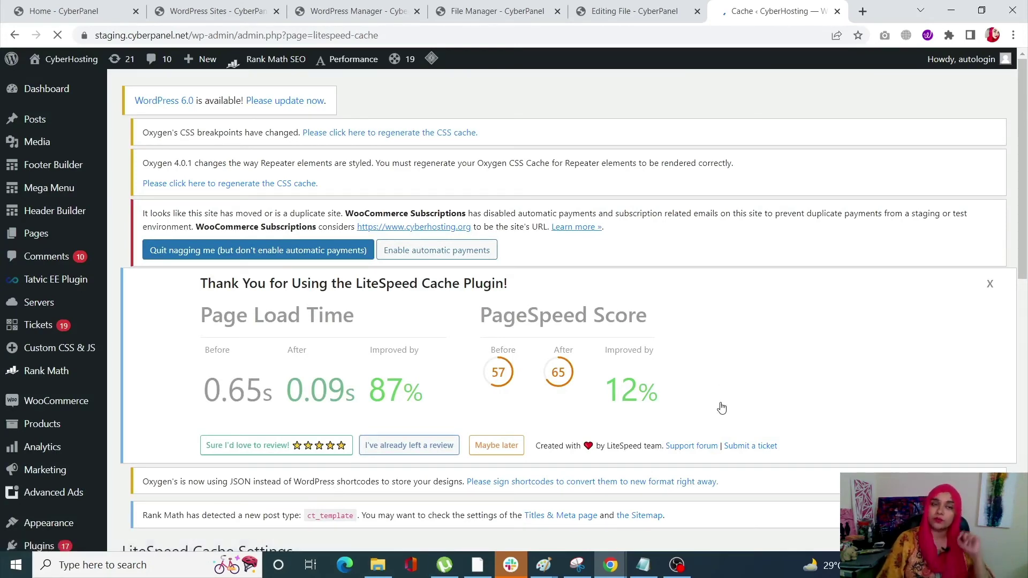
pyautogui.scroll(-7, 723, 407)
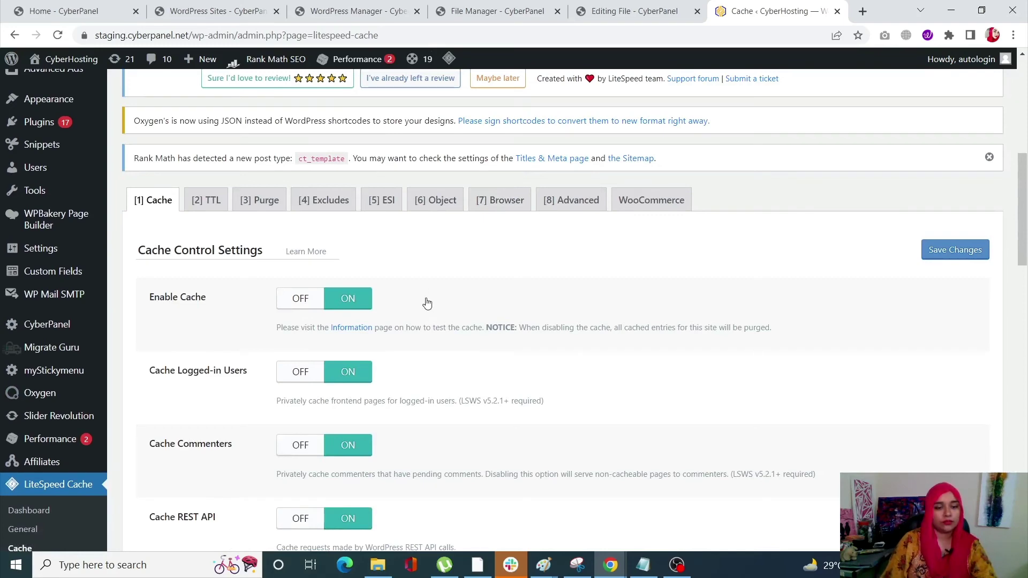
pyautogui.scroll(-1, 439, 313)
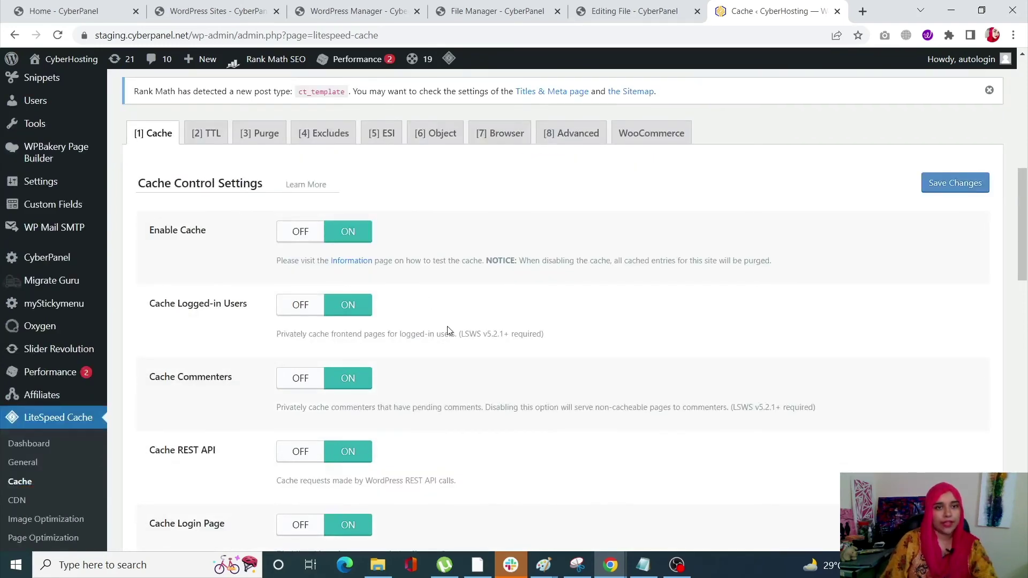
pyautogui.scroll(-2, 425, 320)
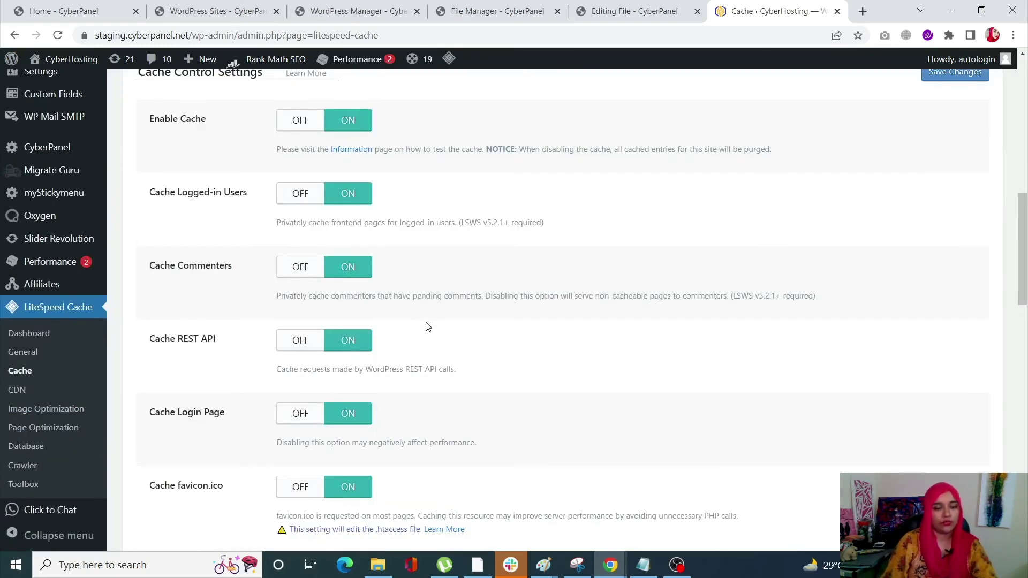
pyautogui.scroll(-4, 418, 366)
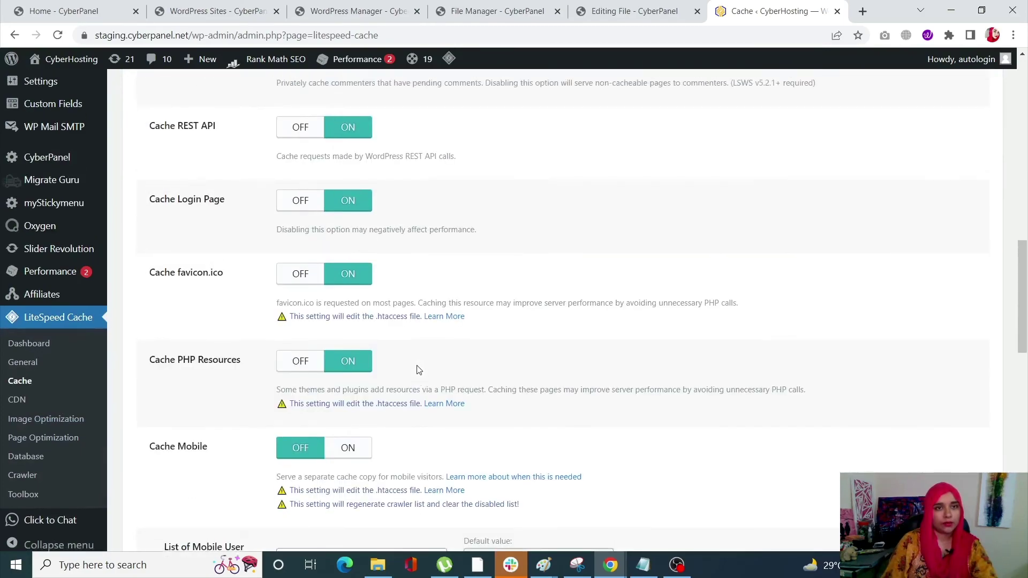
pyautogui.scroll(7, 417, 367)
pyautogui.scroll(-14, 418, 367)
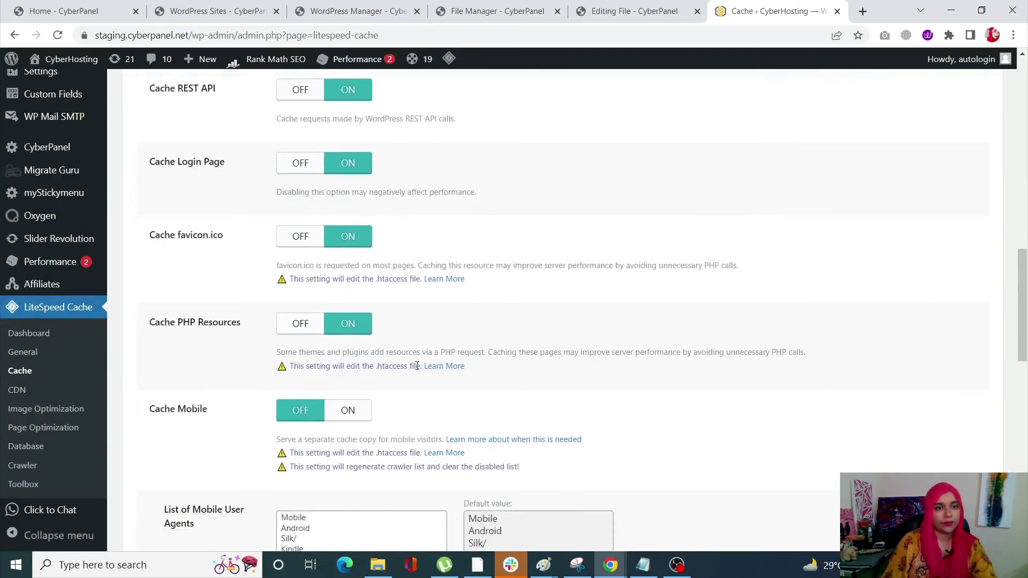
pyautogui.scroll(-8, 417, 365)
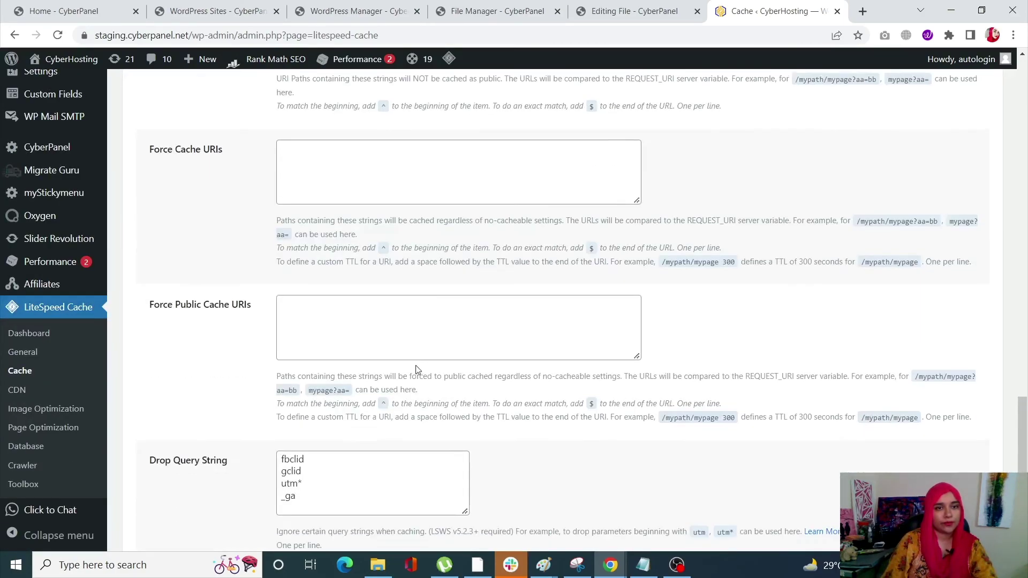
pyautogui.scroll(12, 416, 365)
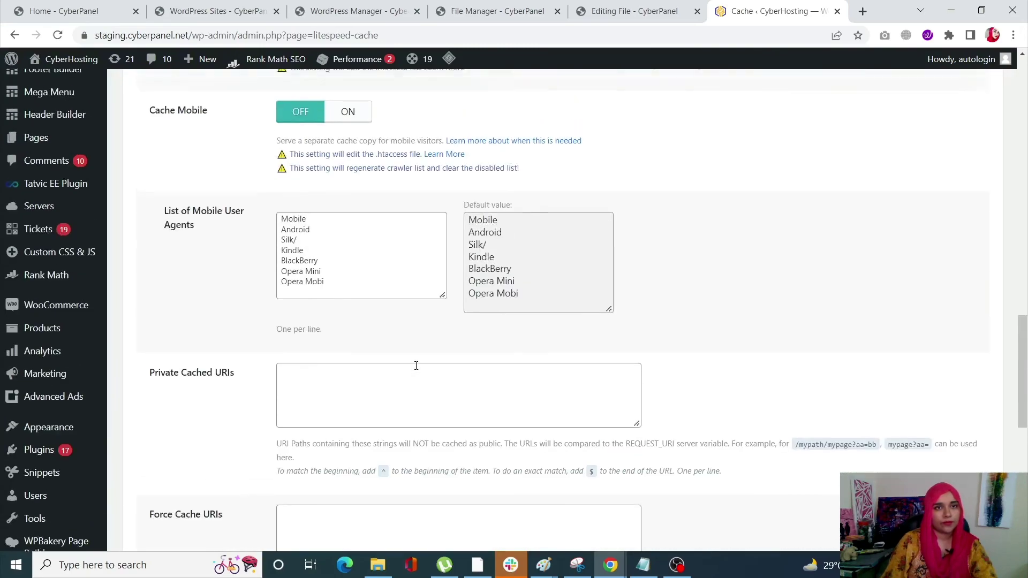
pyautogui.scroll(8, 416, 365)
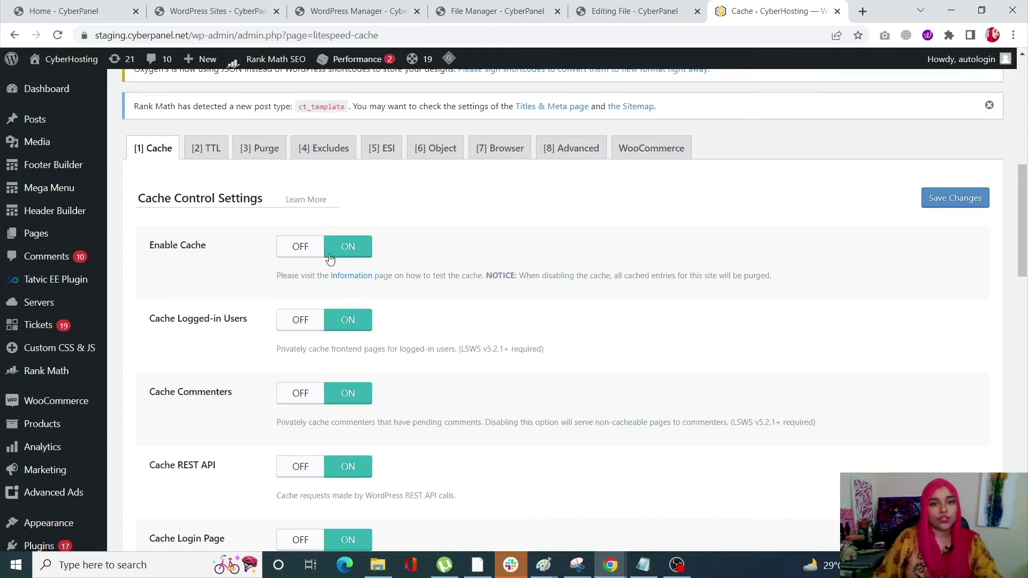
pyautogui.scroll(-2, 379, 332)
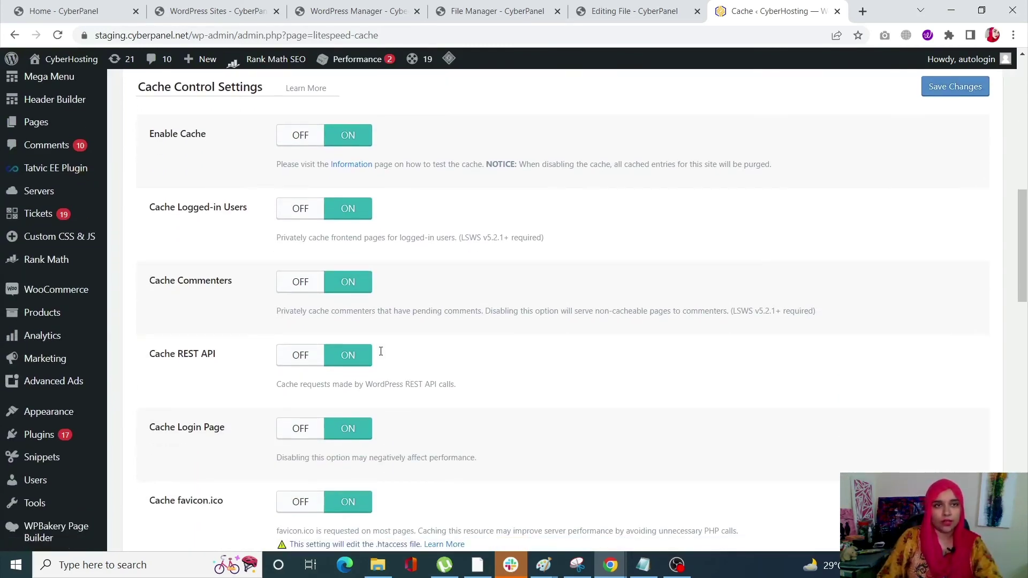
pyautogui.scroll(2, 381, 351)
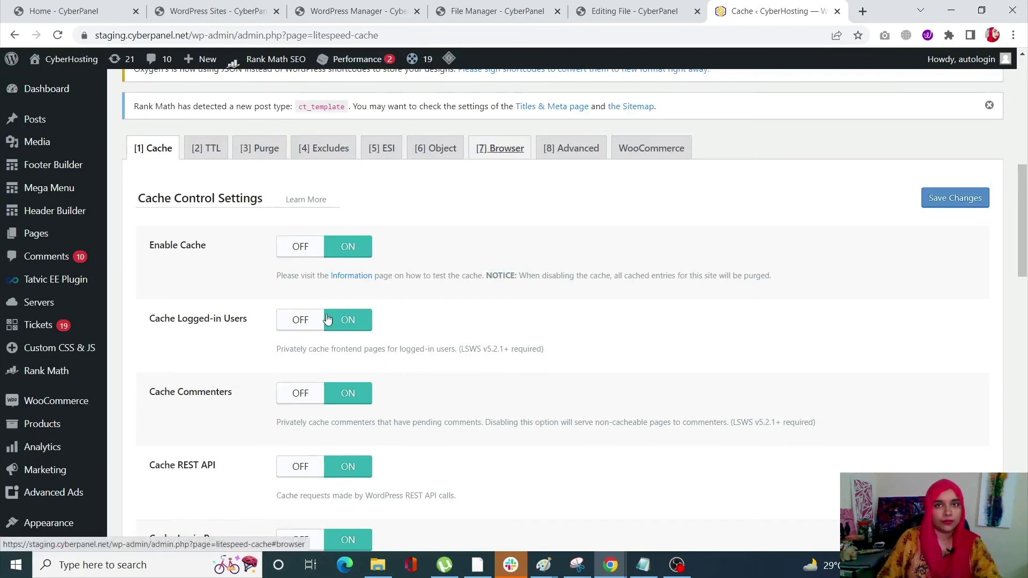
# - Turn LiteSpeed Browser Cache ON with a 31557600-second TTL and save the settings
pyautogui.click(505, 150)
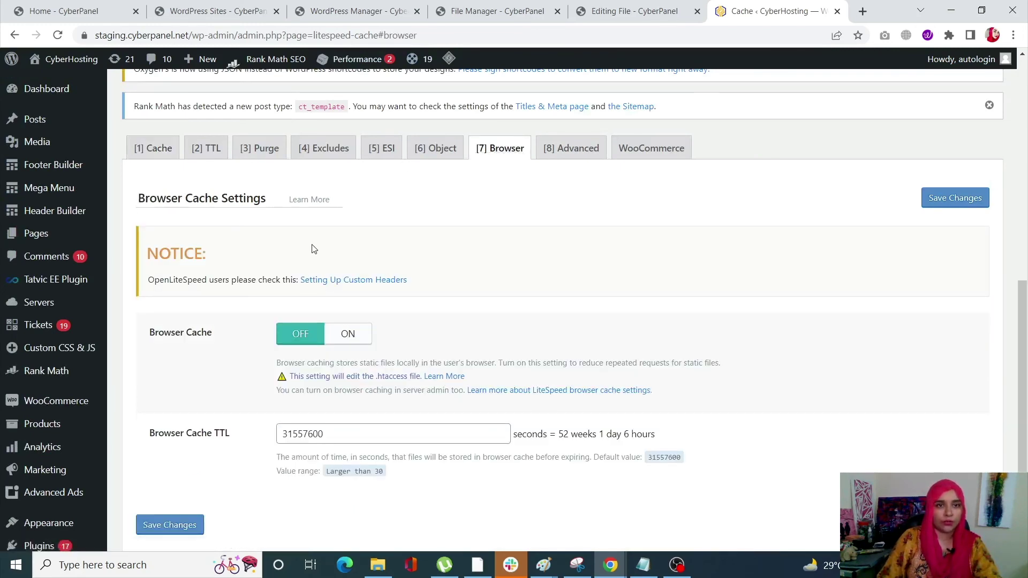
pyautogui.click(348, 333)
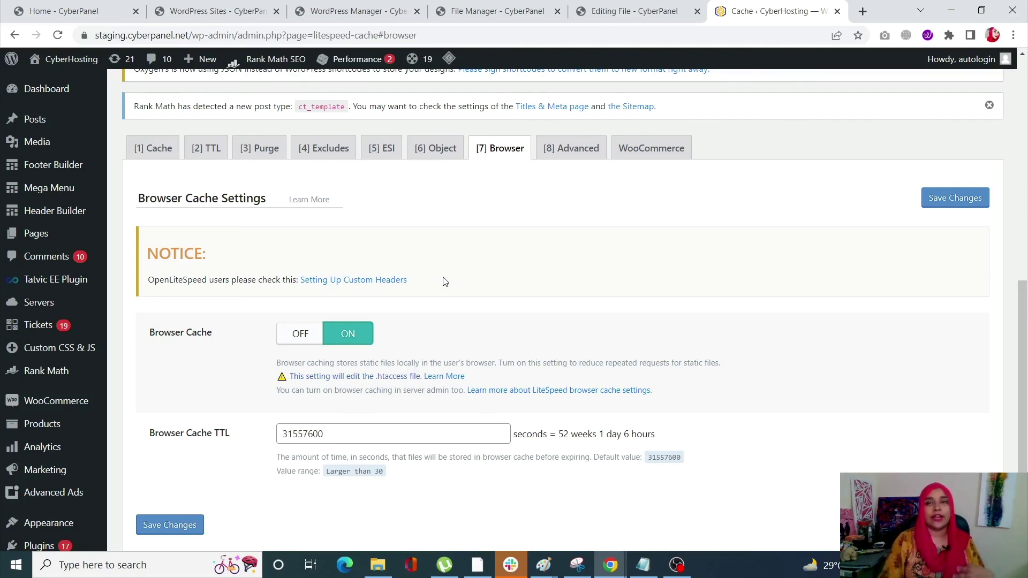
pyautogui.scroll(1, 320, 343)
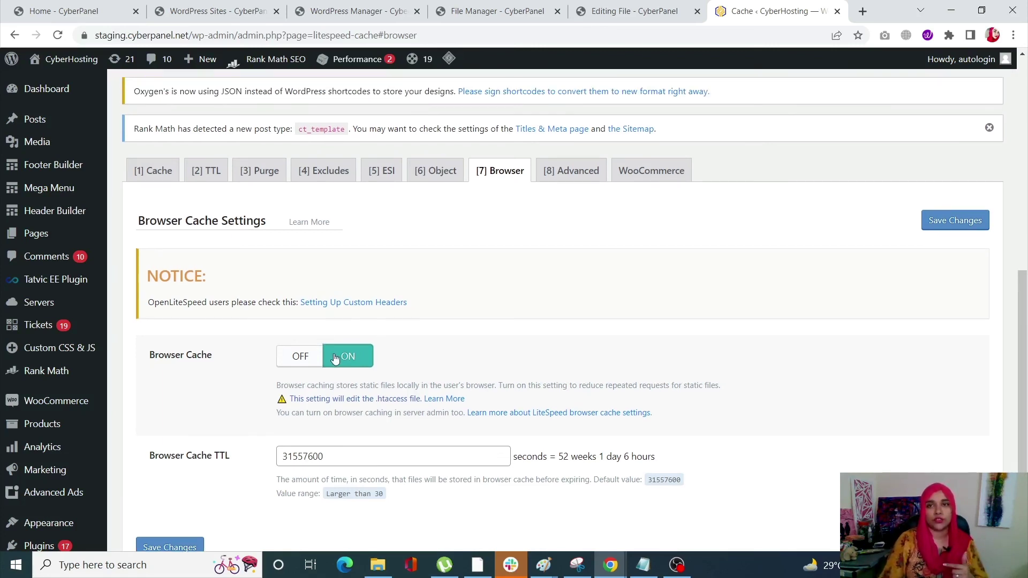
pyautogui.scroll(-2, 395, 360)
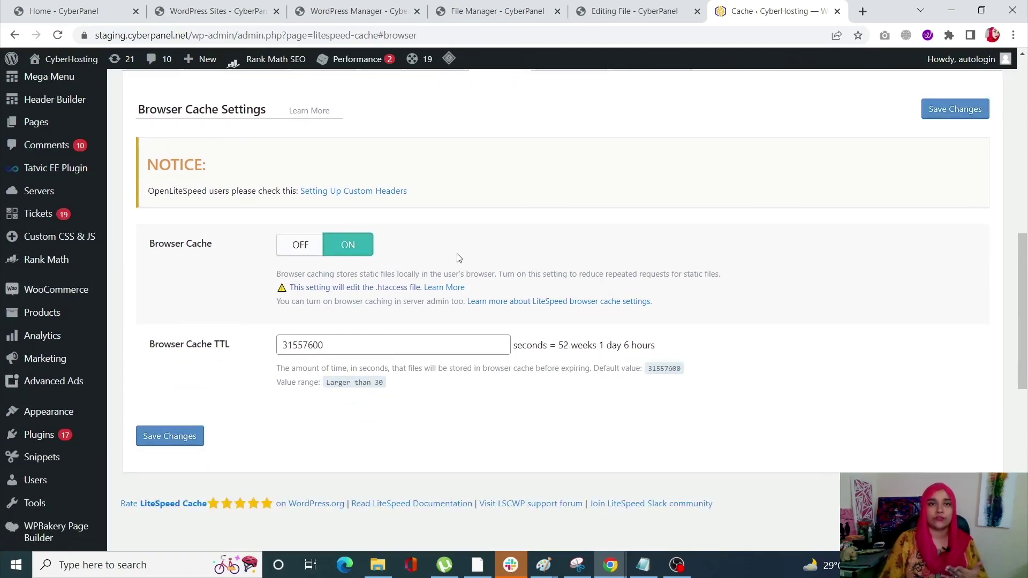
pyautogui.click(171, 447)
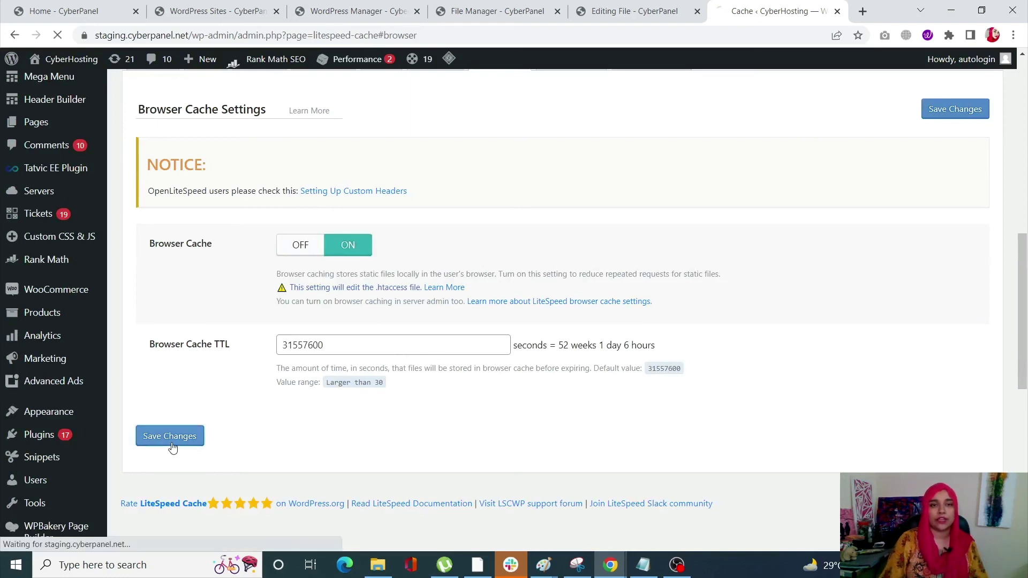